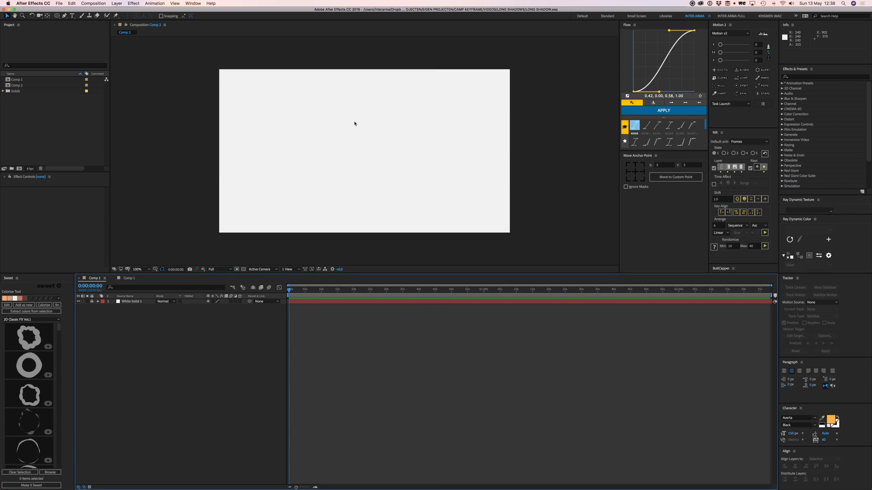
Step: Type 'CAMP KEYFRAME' as a new text layer on the canvas
drag(365, 162, 376, 162)
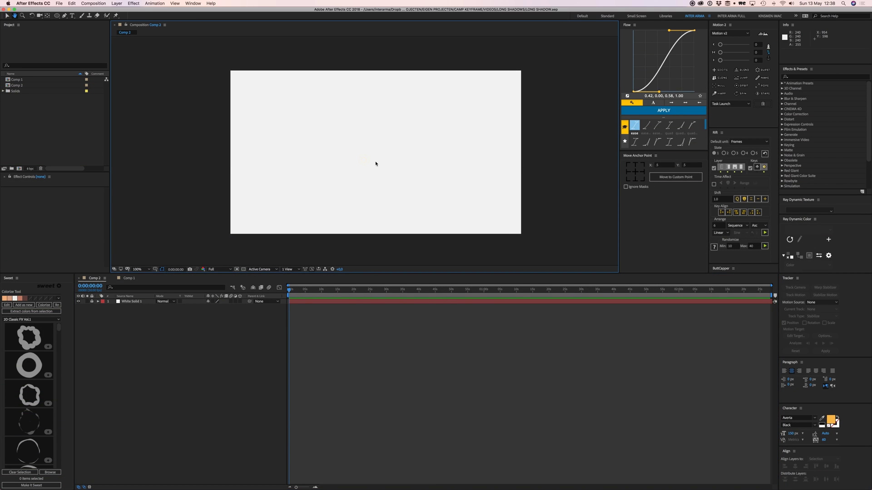
click(72, 16)
click(323, 147)
text(C)
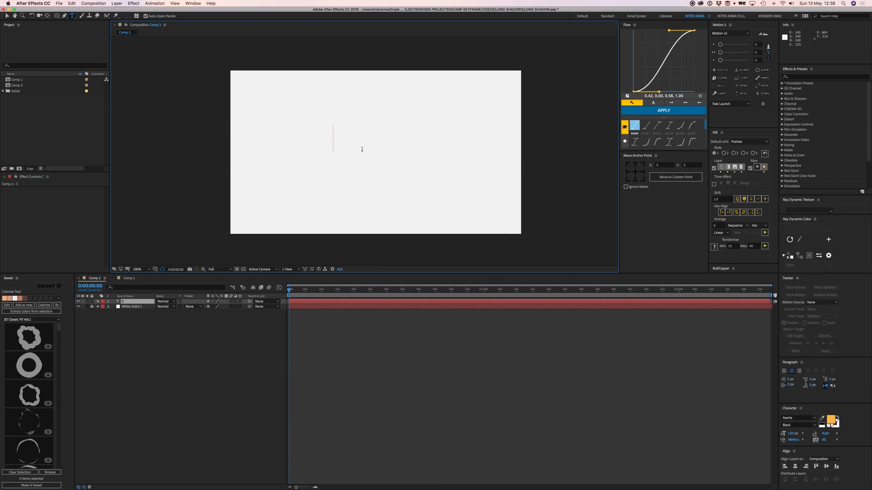
text(AMP KEYFRAME)
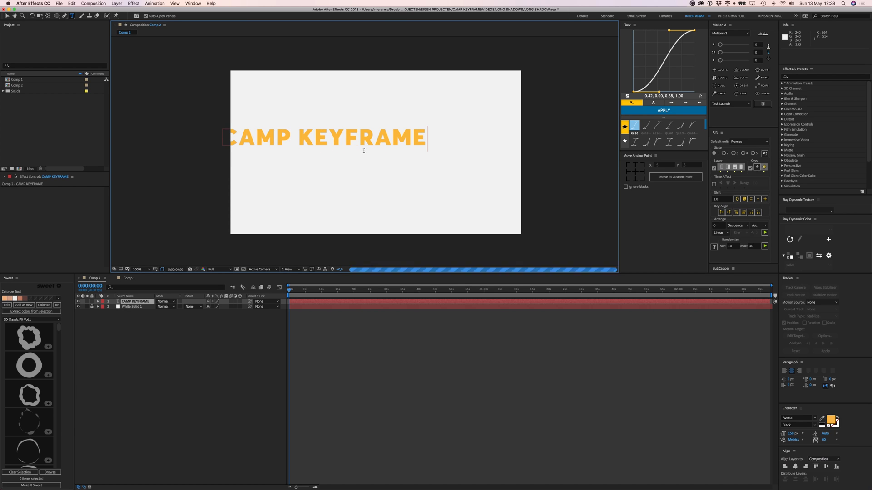
click(7, 16)
Step: Scale the text down to 85% and centre it in the composition
drag(365, 141, 413, 154)
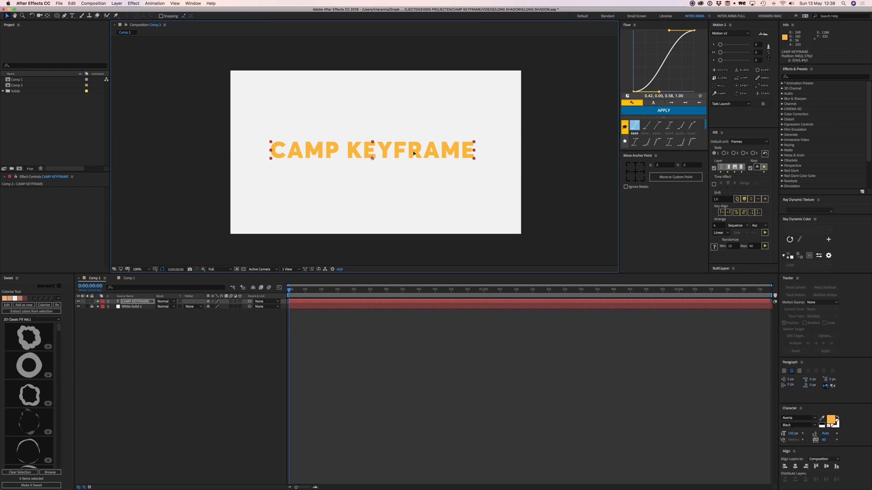
drag(475, 160, 457, 159)
click(795, 467)
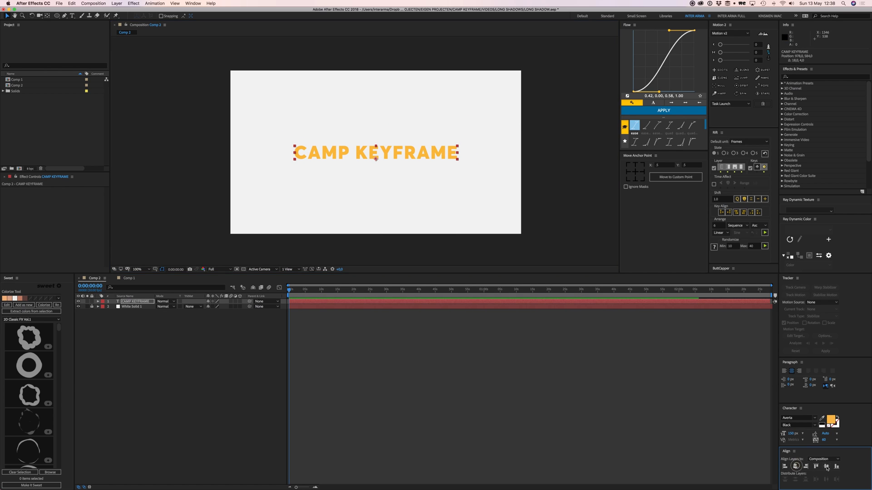
click(587, 399)
Step: Duplicate the CAMP KEYFRAME text layer, hide the copy and move the original to the top
click(138, 301)
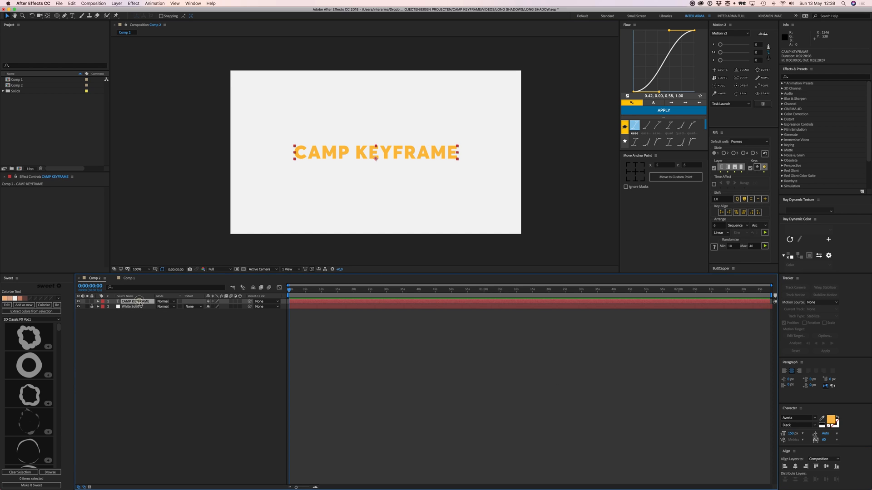
key(super+d)
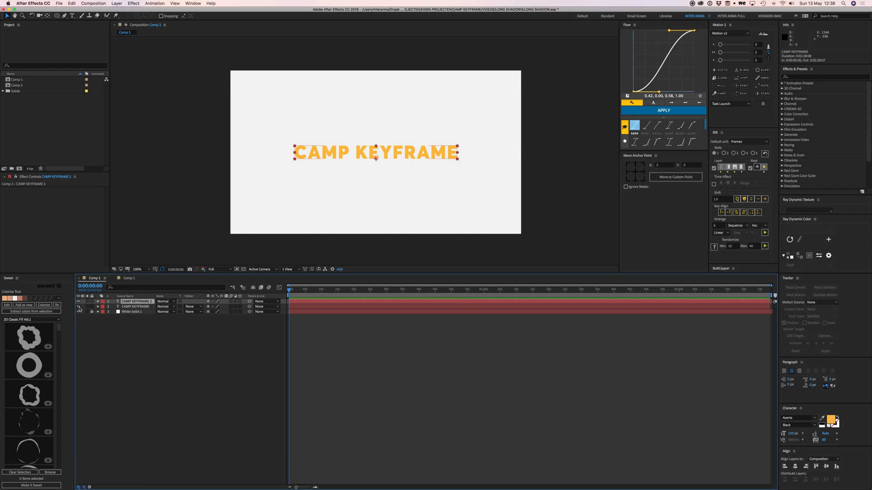
click(78, 306)
click(128, 307)
key(super+bracketright)
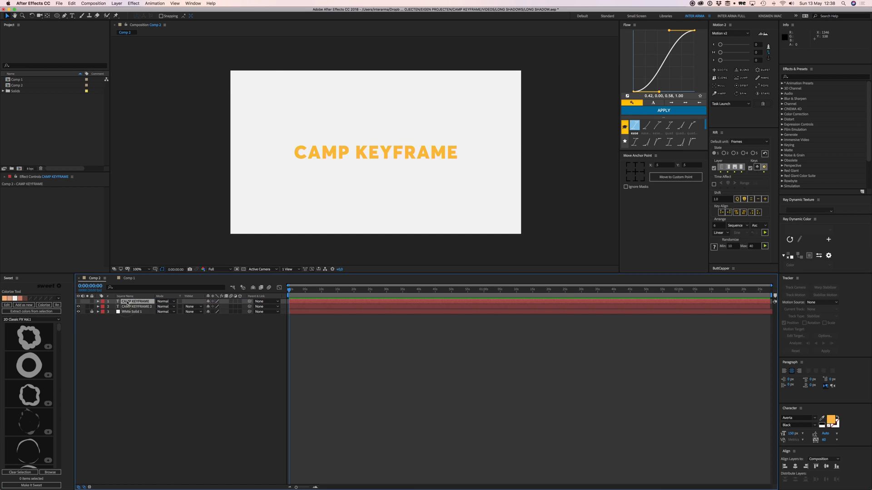
Step: Create shapes from the CAMP KEYFRAME 2 copy and delete its leftover text layer
click(136, 307)
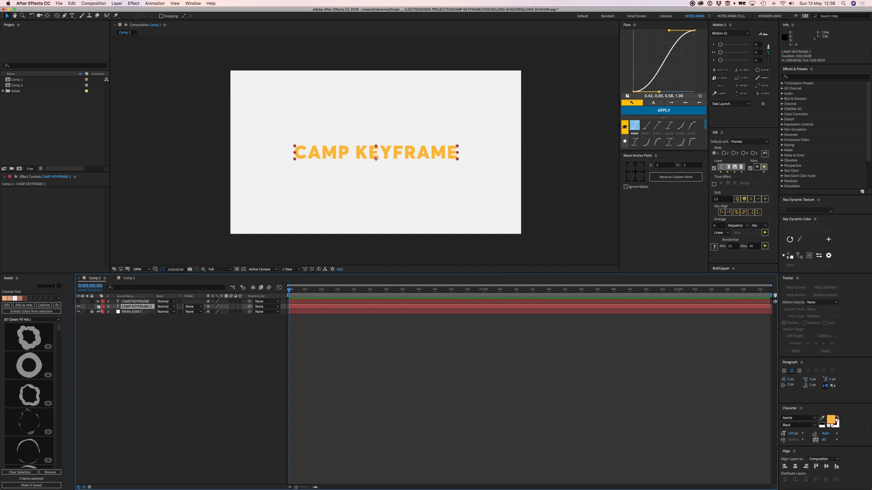
click(98, 307)
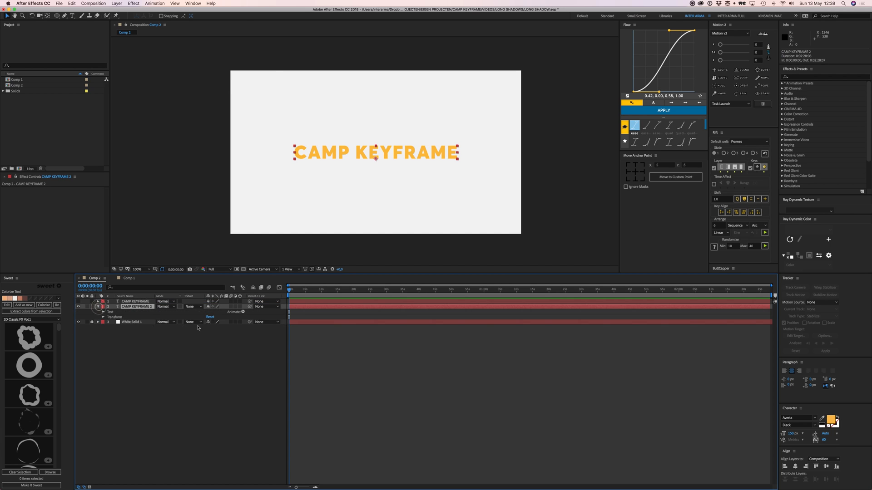
right_click(129, 310)
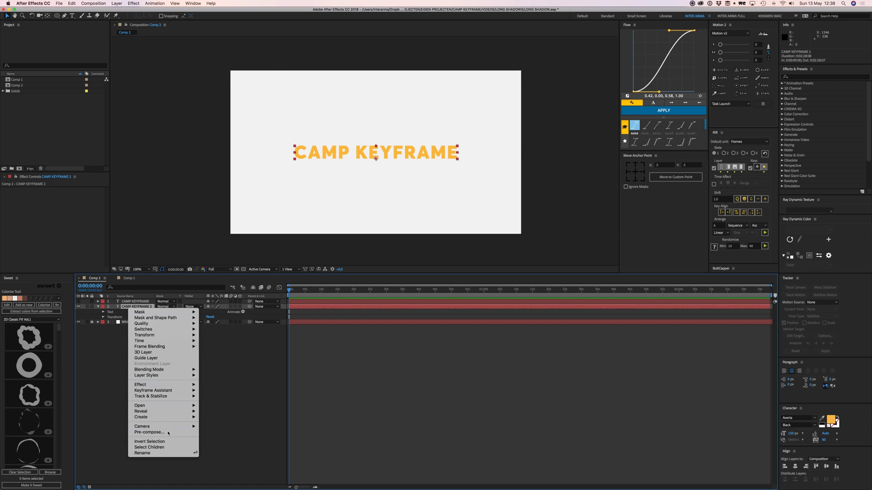
mouse_move(181, 417)
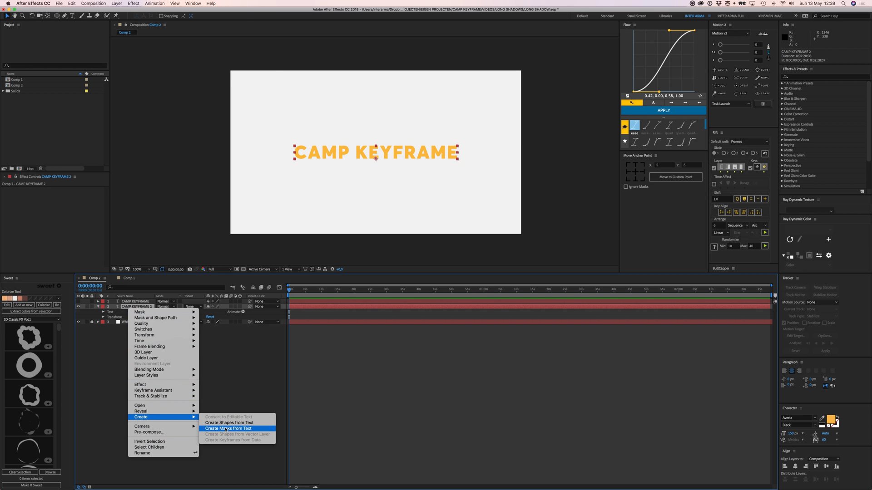
click(247, 423)
click(136, 312)
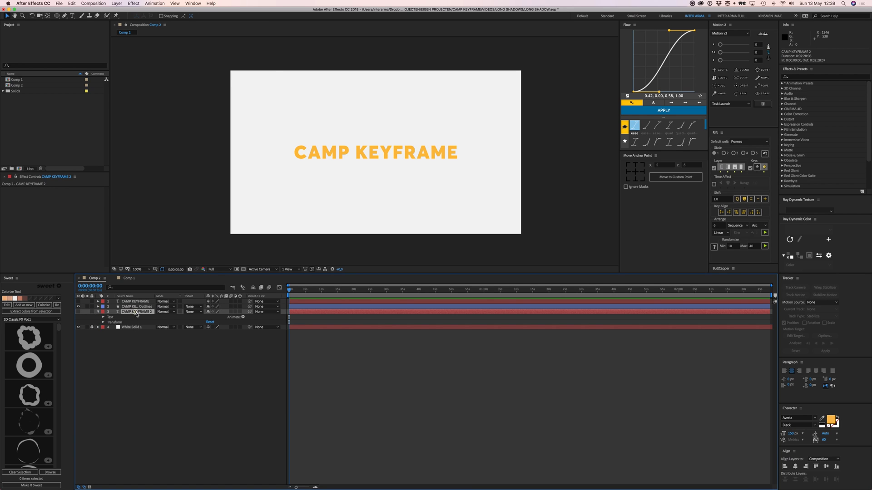
key(Delete)
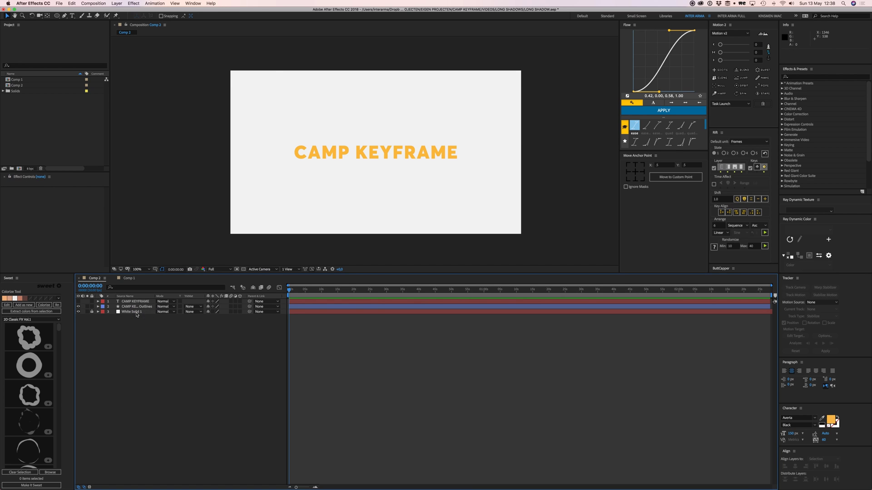
Step: Add a Repeater to the outline shape layer
click(131, 307)
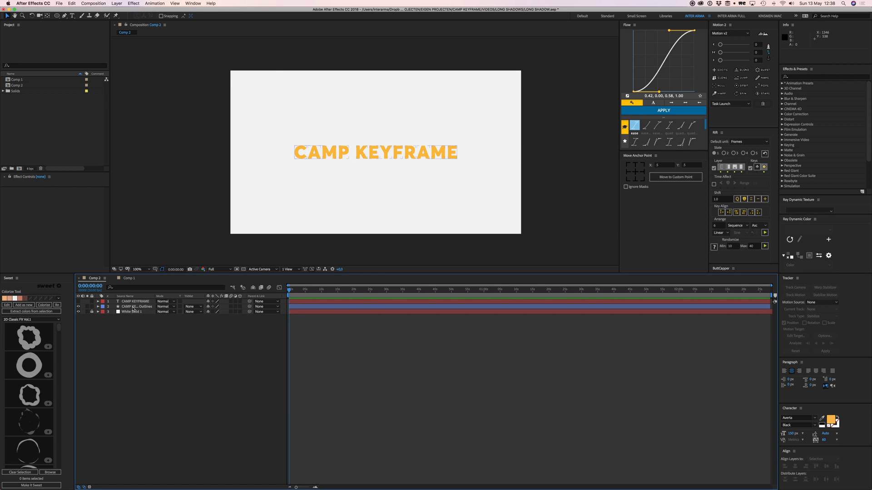
click(98, 307)
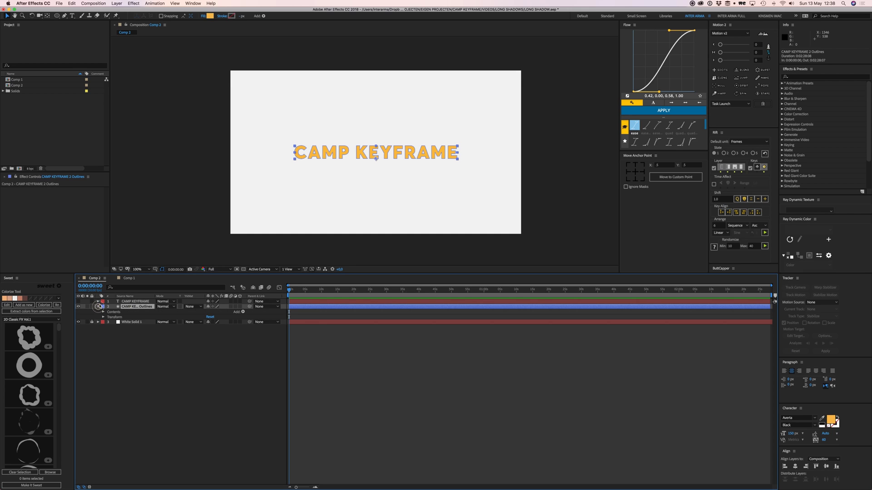
click(243, 312)
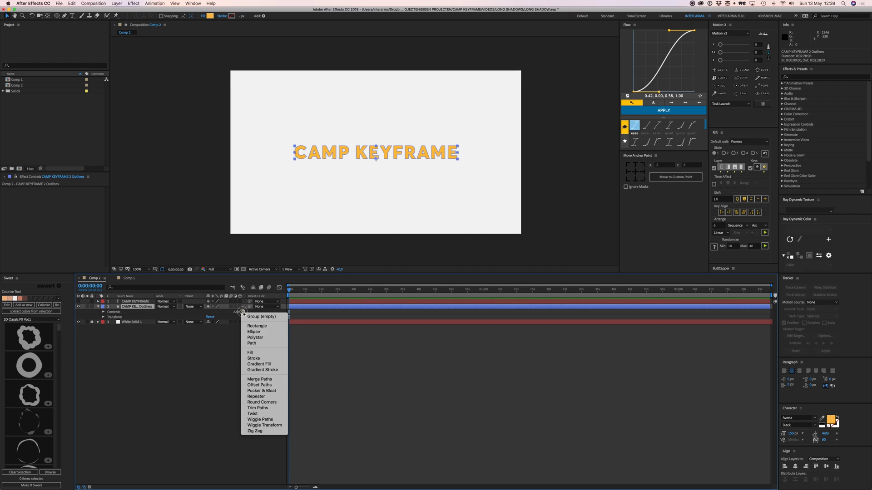
click(264, 396)
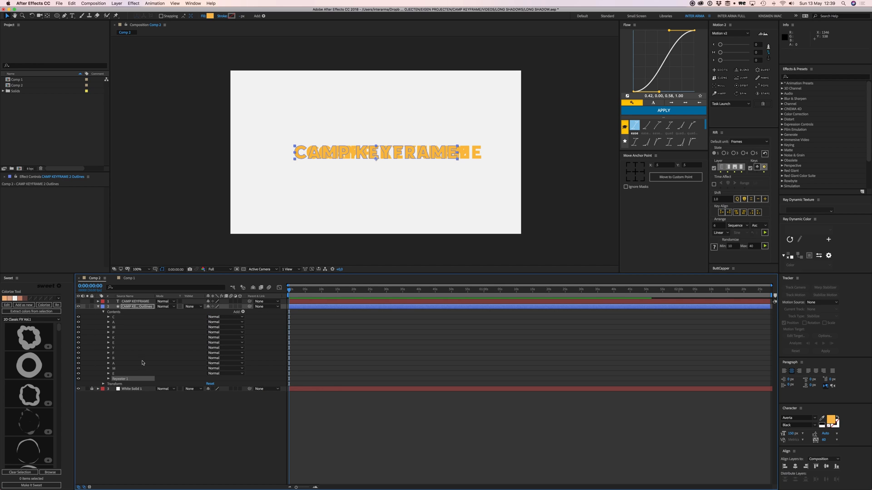
Step: Offset the repeater's Position down and right and set Copies to 6
click(108, 379)
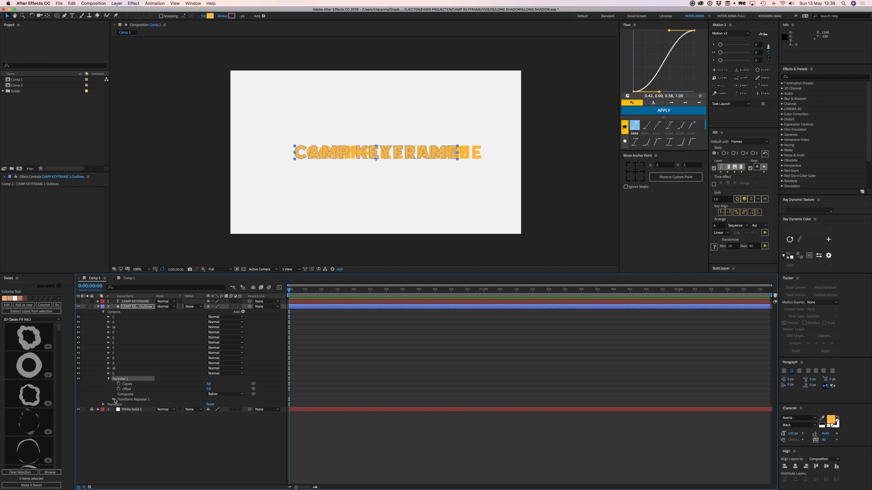
click(114, 399)
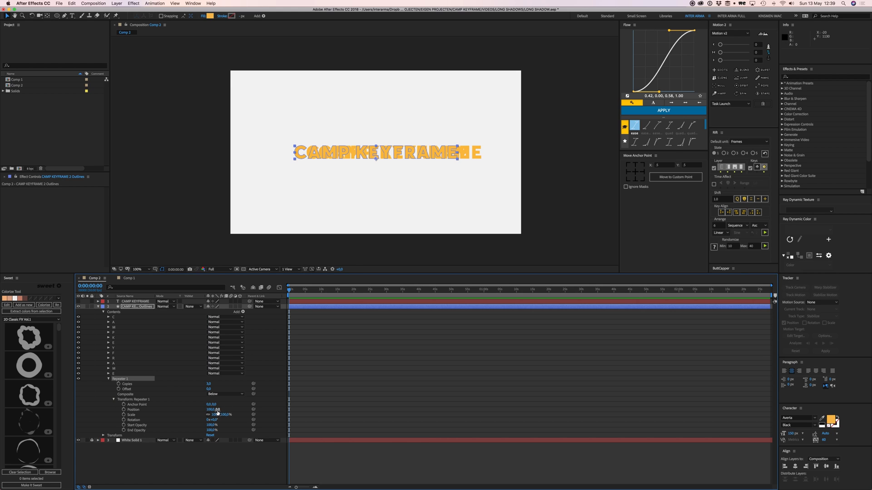
drag(214, 410, 268, 414)
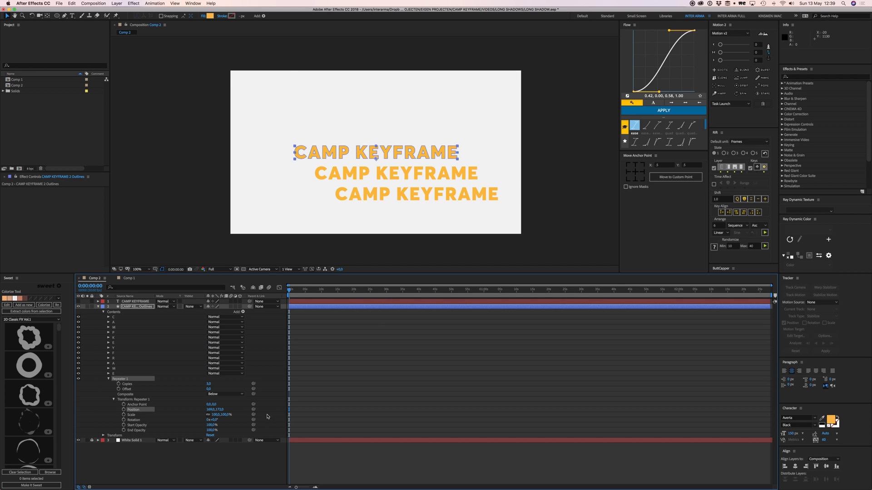
click(130, 384)
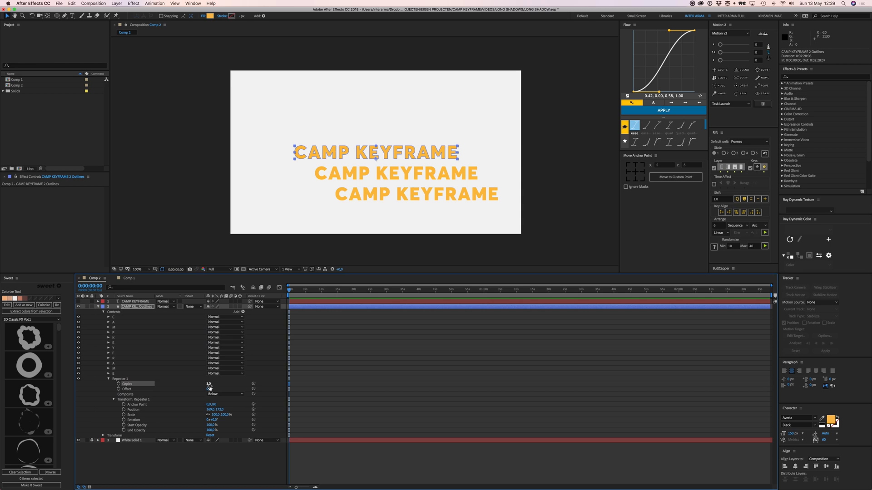
drag(209, 386, 223, 385)
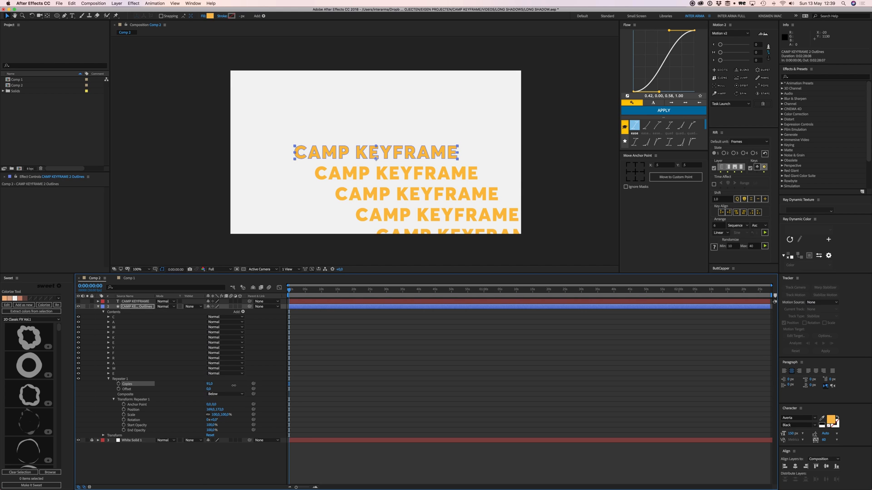
drag(209, 384, 212, 385)
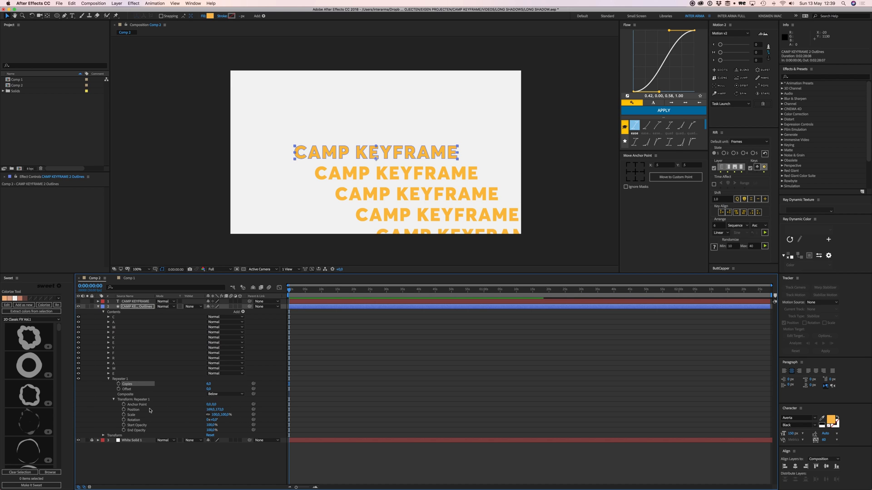
Step: Set the repeater Position offset to 1,1 and raise the copy count for a long shadow
click(210, 410)
click(209, 410)
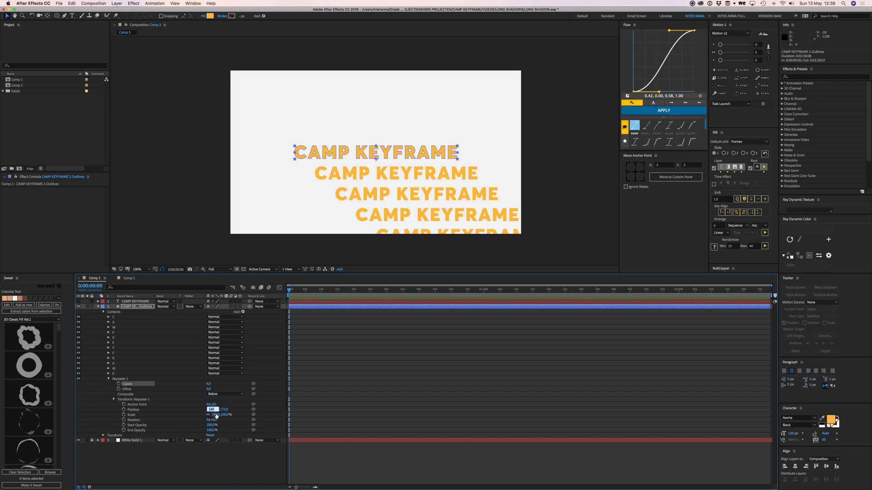
text(1)
key(Tab)
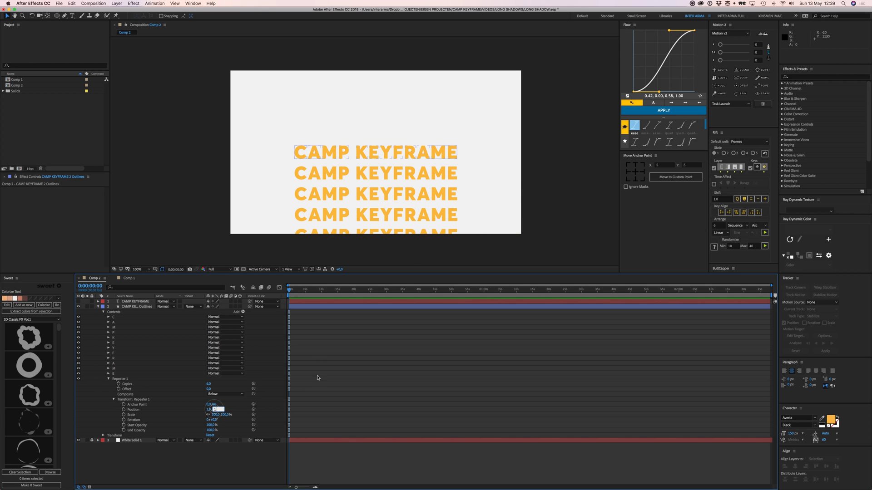
text(1)
key(Return)
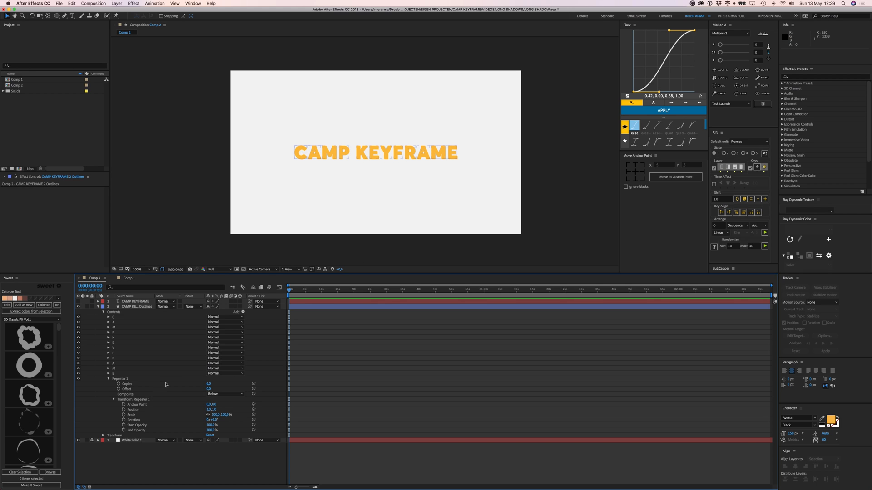
drag(208, 383, 233, 385)
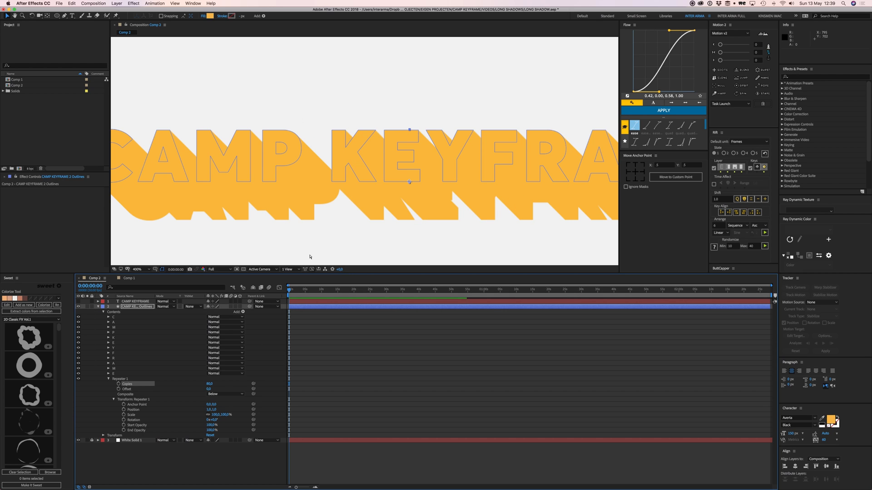
key(period)
key(period)
key(period)
key(period)
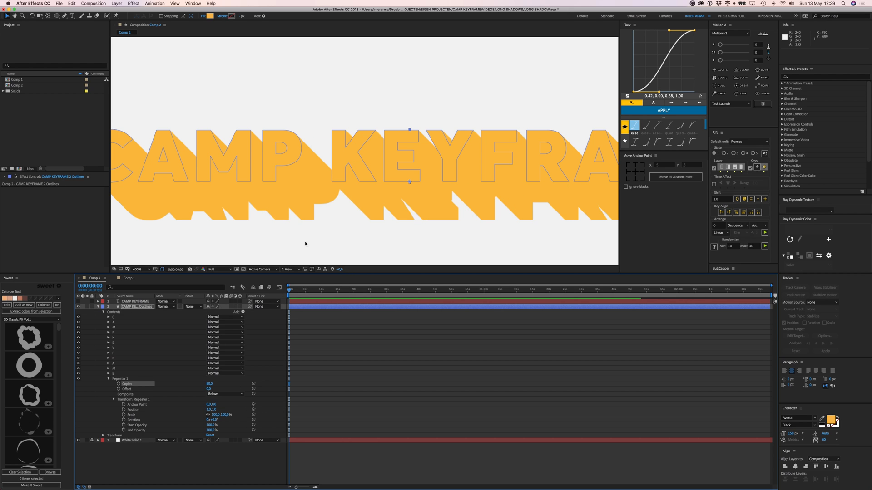
Step: Try a repeater Position offset of 5,5 for the diagonal shadow
click(210, 410)
text(5)
key(Return)
click(217, 410)
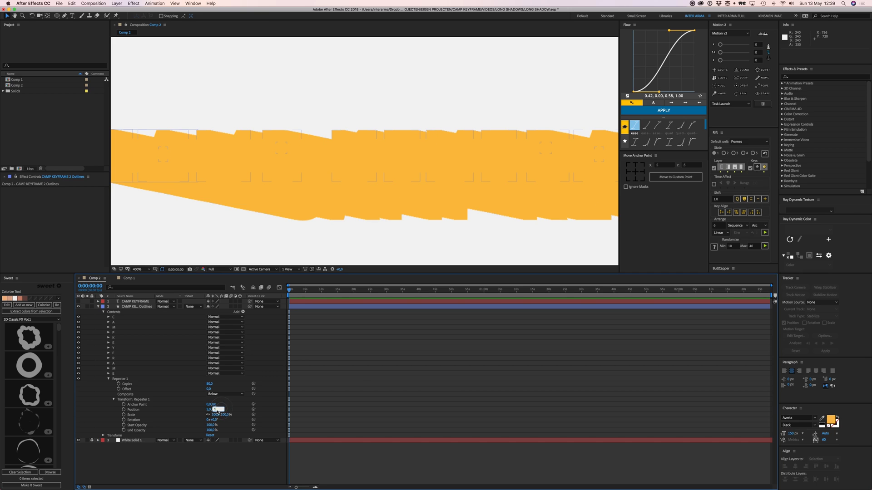
text(5)
key(Return)
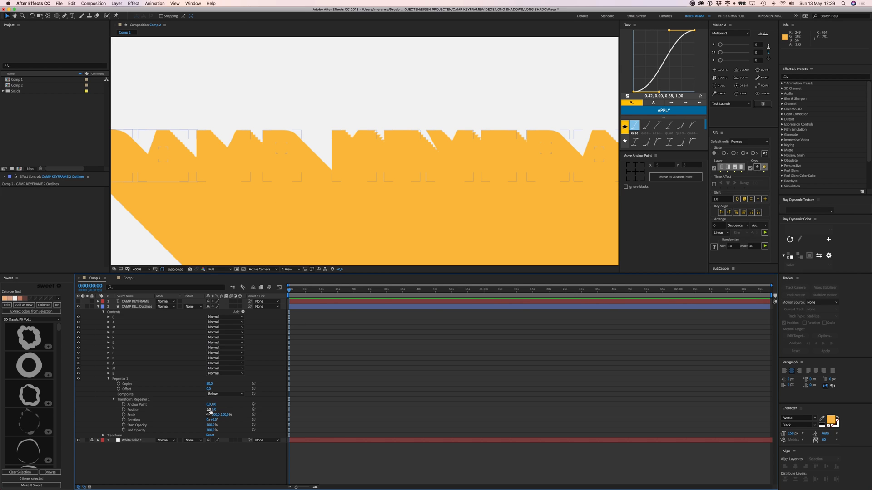
Step: Return the repeater offset to 1,1 and zoom out to see the whole shadow
text(1)
key(Tab)
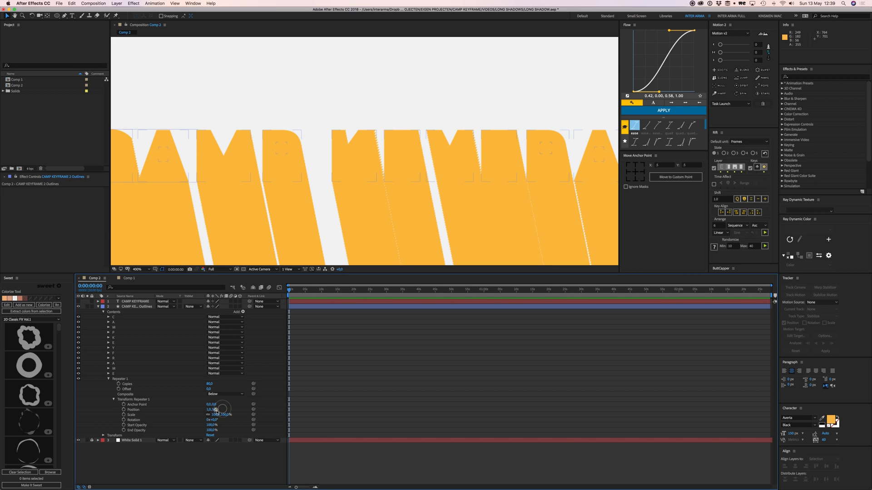
text(1)
key(Return)
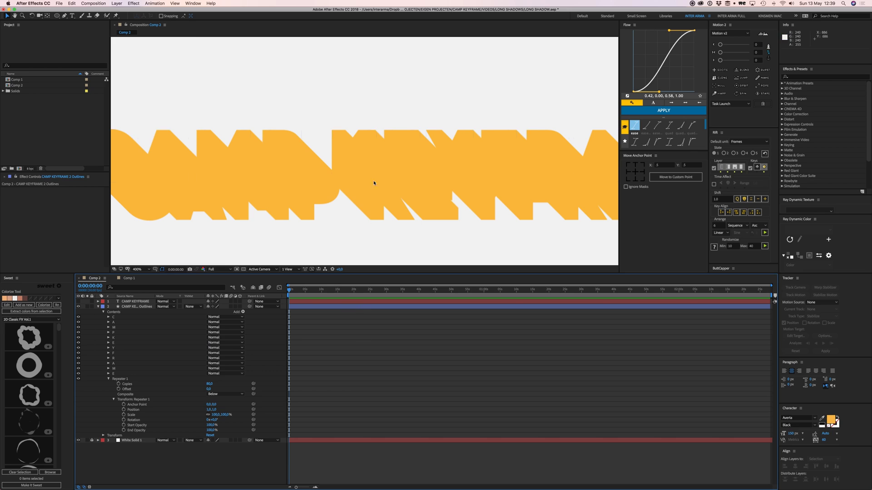
key(comma)
Step: Raise the repeater Copies to about 718 so the shadow runs past the bottom-right corner
drag(367, 170, 356, 172)
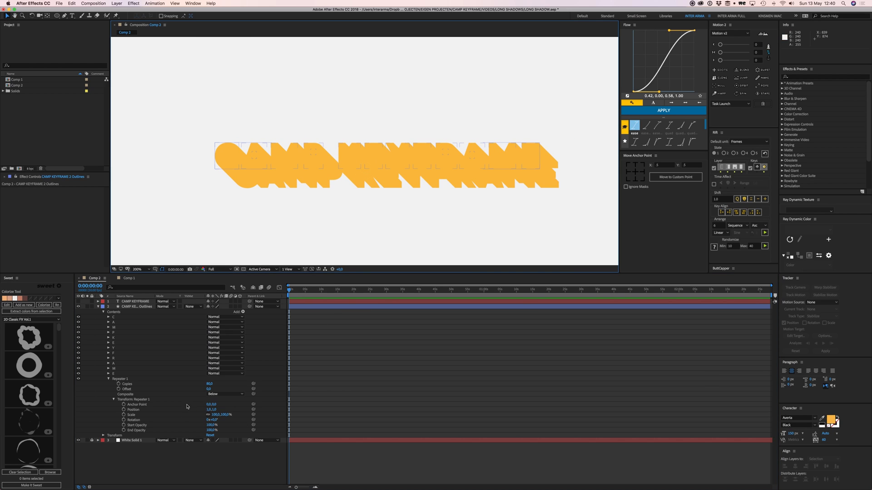
key(comma)
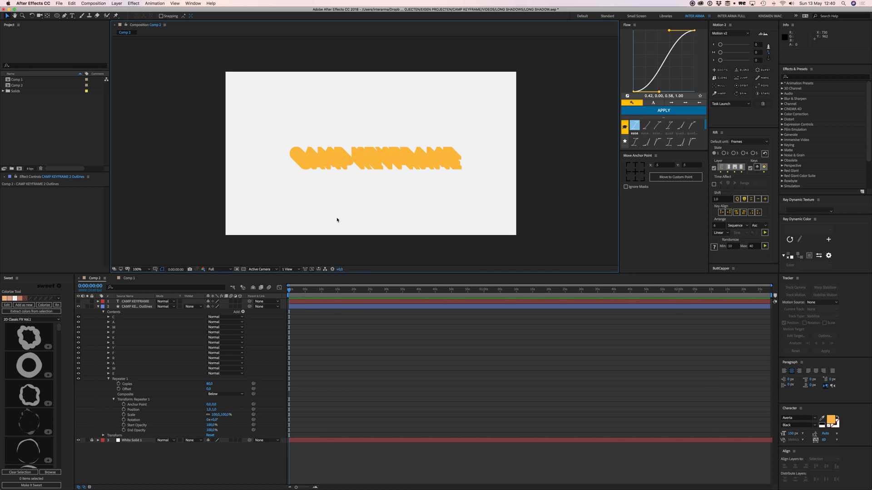
drag(213, 384, 450, 394)
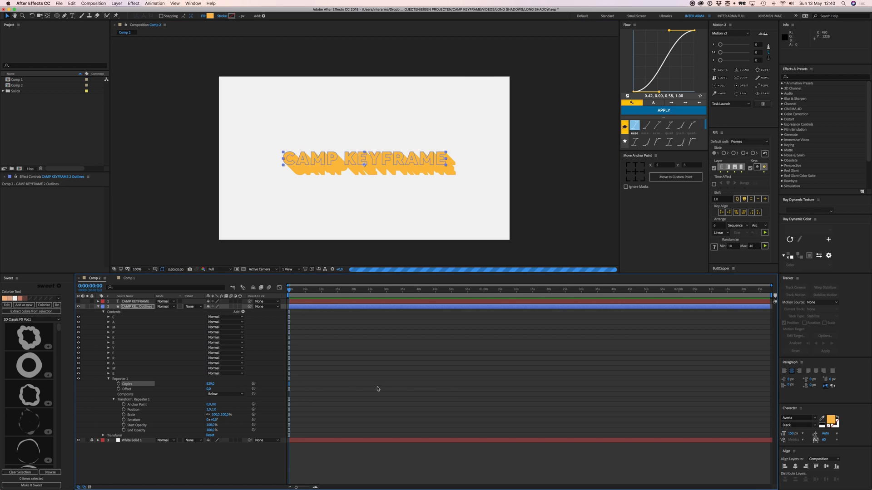
click(210, 384)
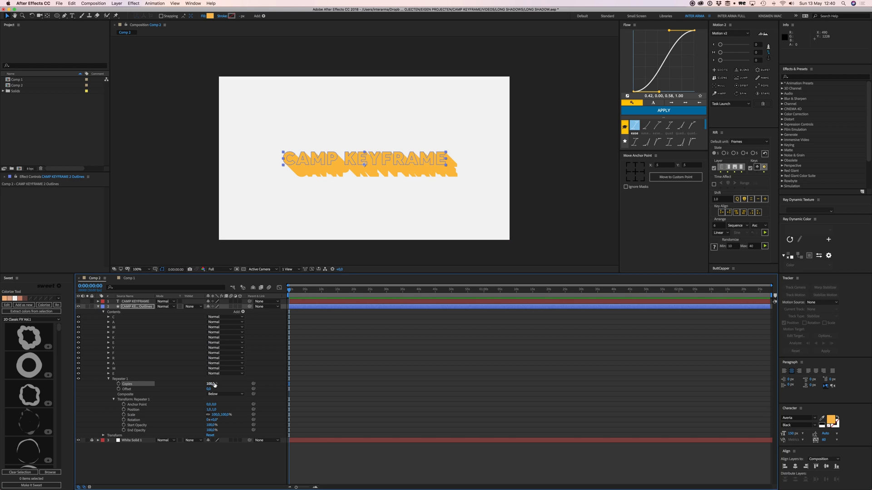
drag(212, 383, 232, 383)
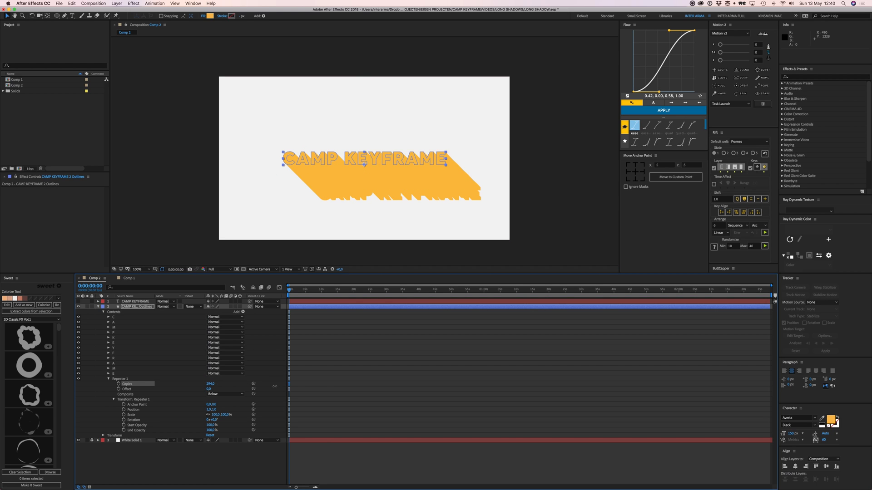
drag(324, 389, 409, 391)
click(334, 371)
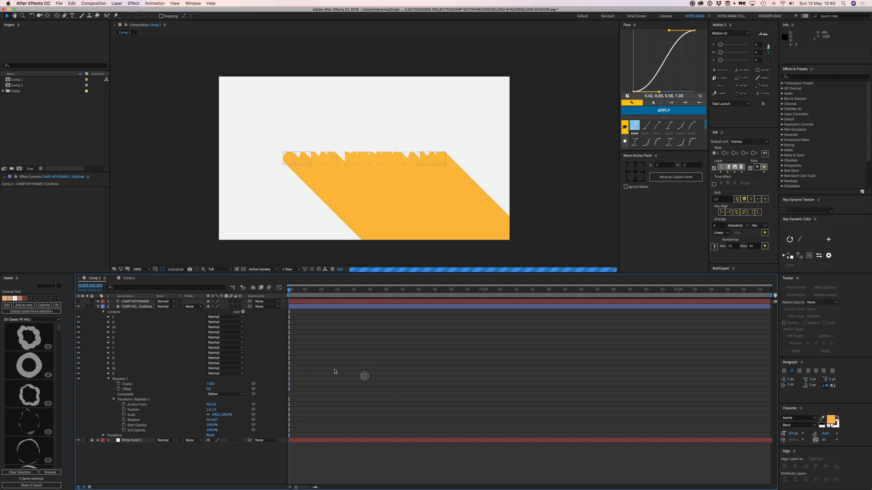
Step: Change the shadow layer's fill colour to black
click(98, 307)
click(132, 306)
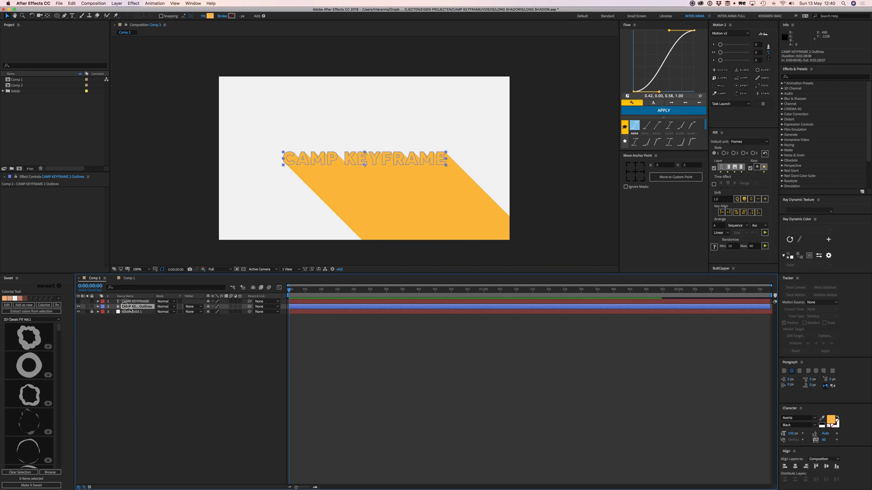
click(209, 16)
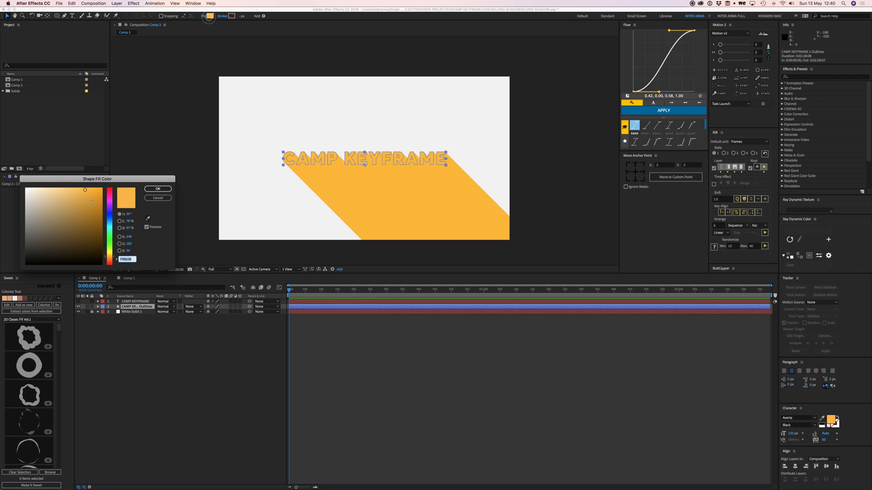
drag(86, 226, 87, 278)
key(Return)
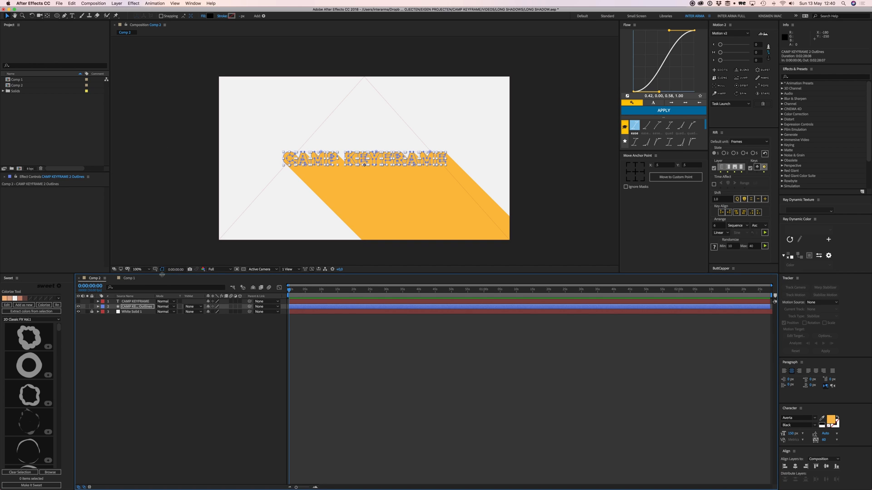
click(134, 320)
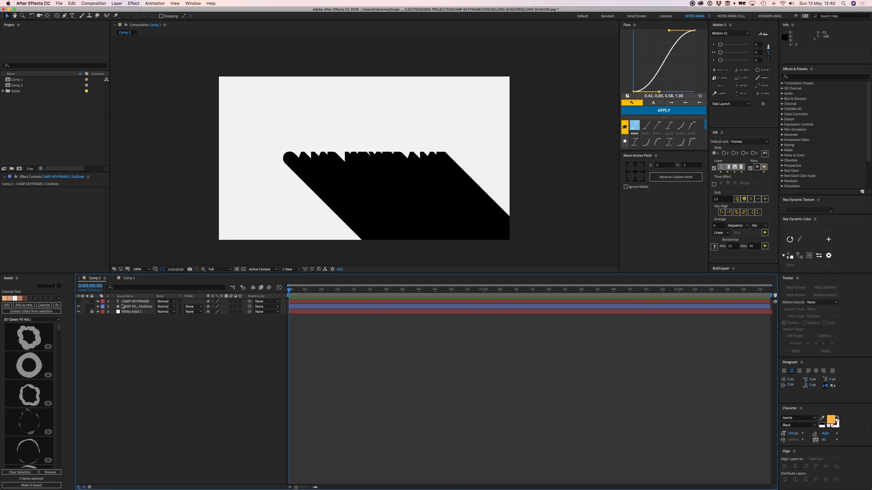
Step: Make the CAMP KEYFRAME text visible again and set the shadow layer's opacity to 20%
click(137, 302)
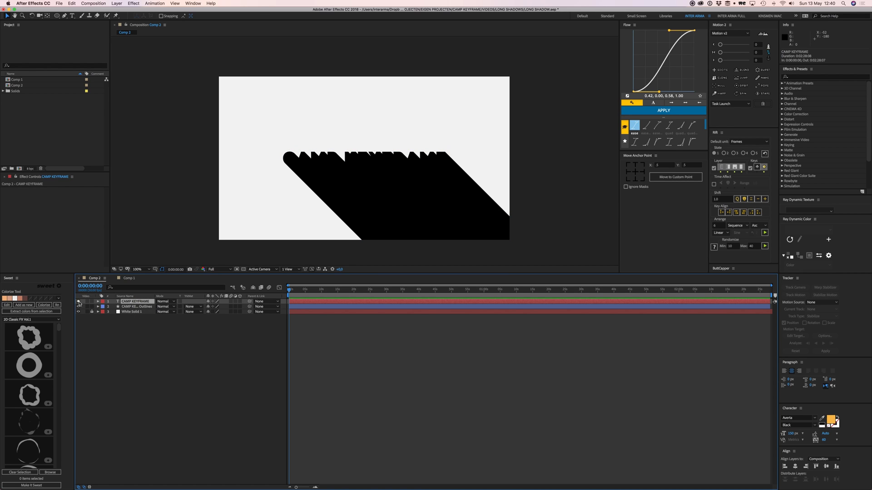
click(78, 301)
click(401, 357)
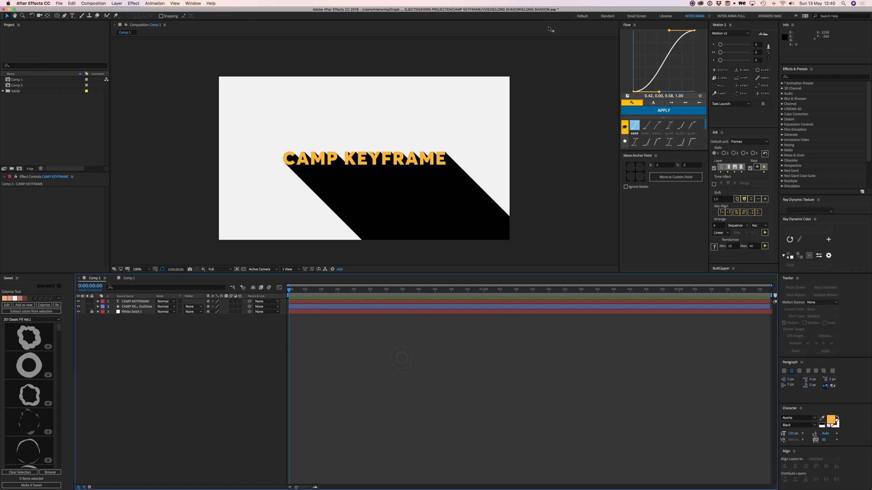
click(135, 308)
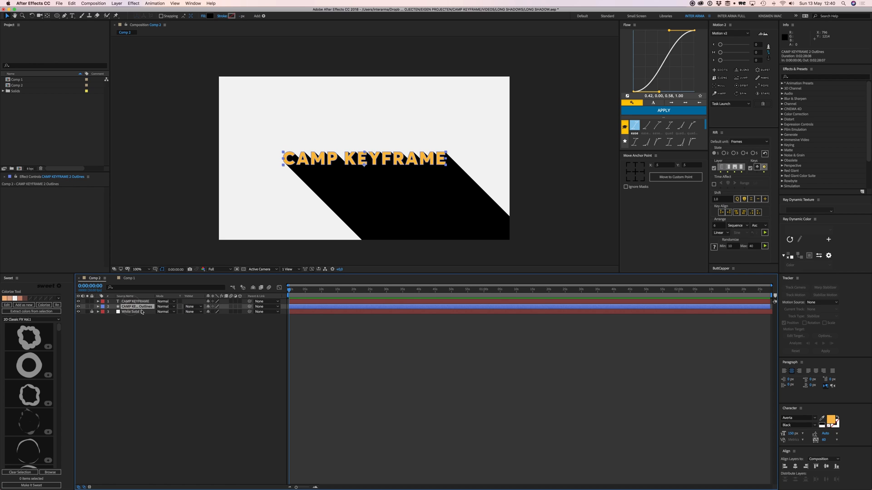
key(t)
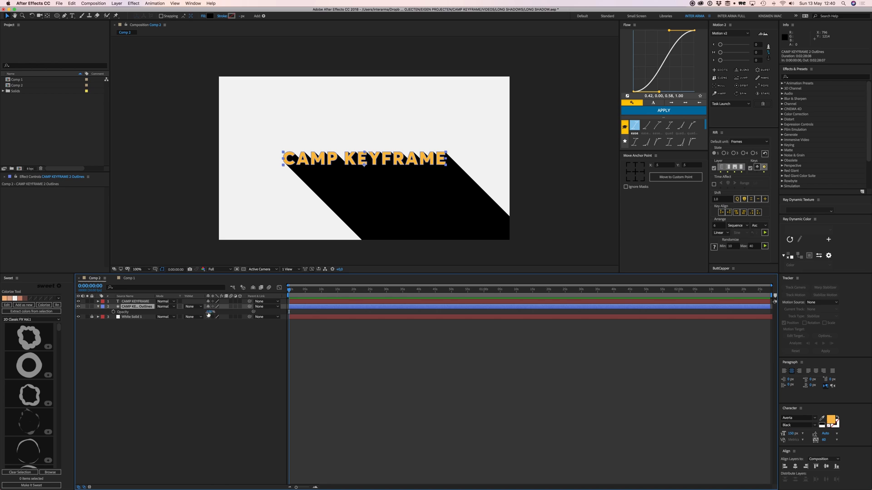
key(Return)
click(430, 360)
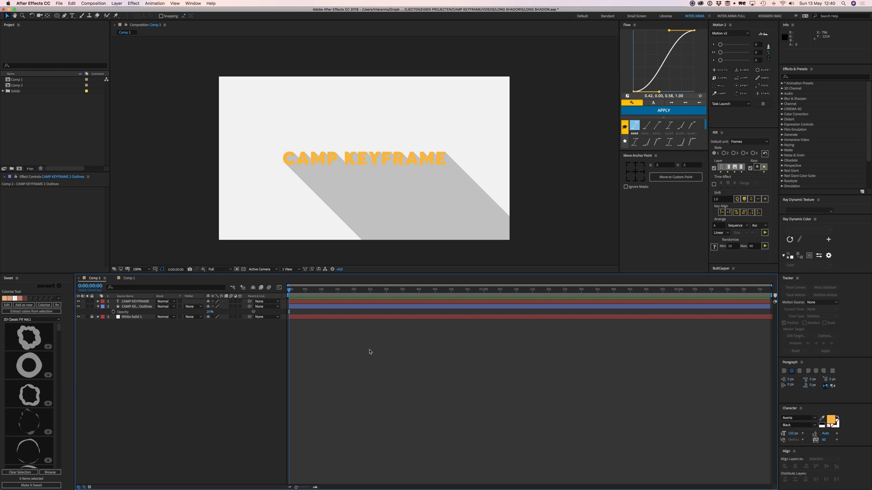
Step: Parent the shadow layer to the CAMP KEYFRAME text layer and nudge the text up 10 px
click(140, 303)
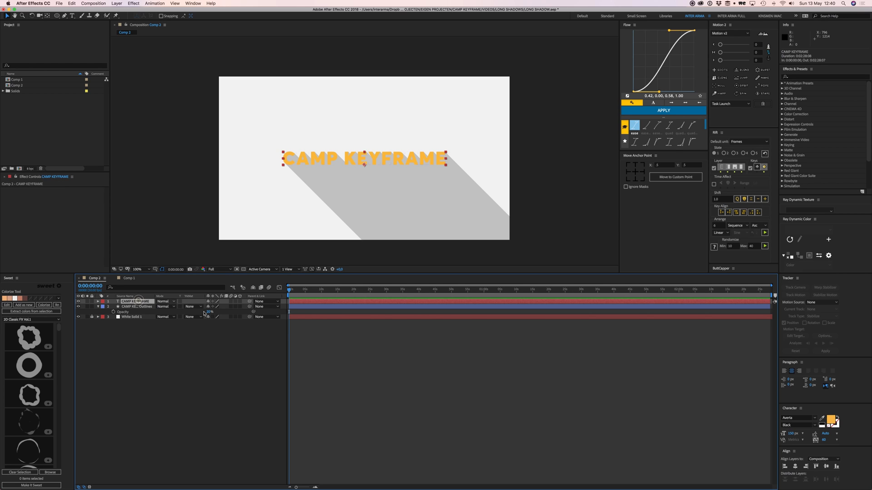
click(331, 353)
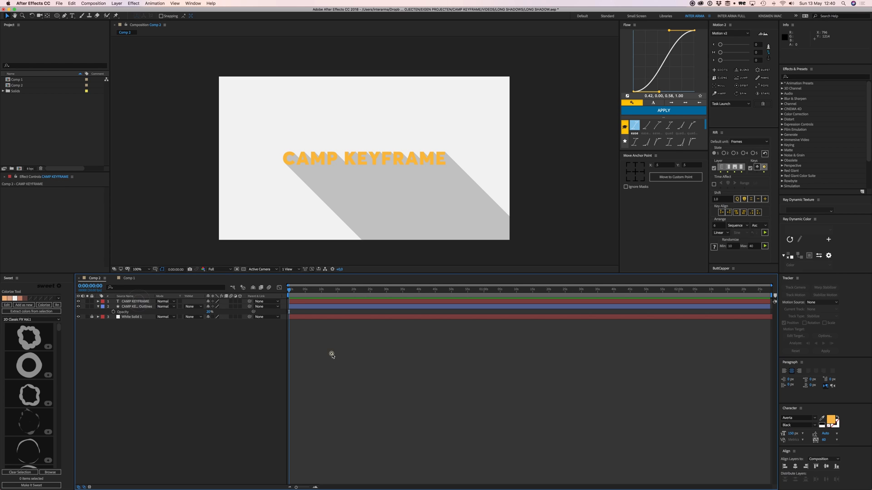
click(146, 307)
drag(250, 307, 139, 302)
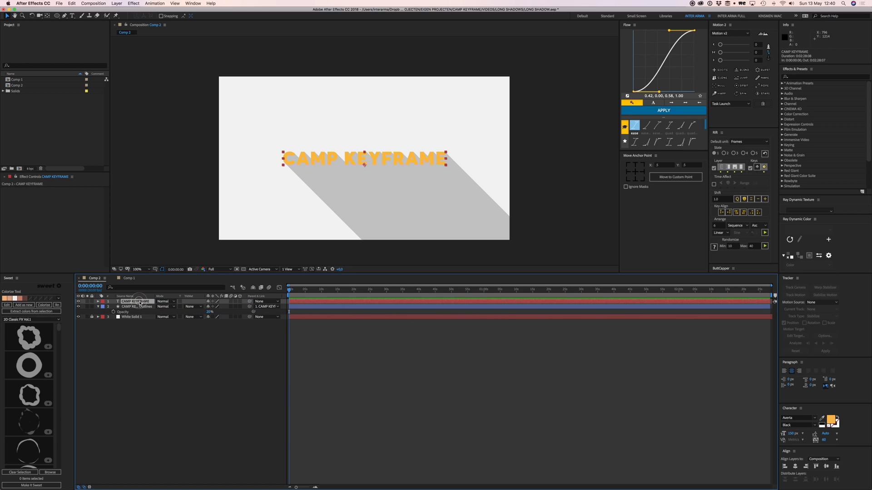
key(shift+Up)
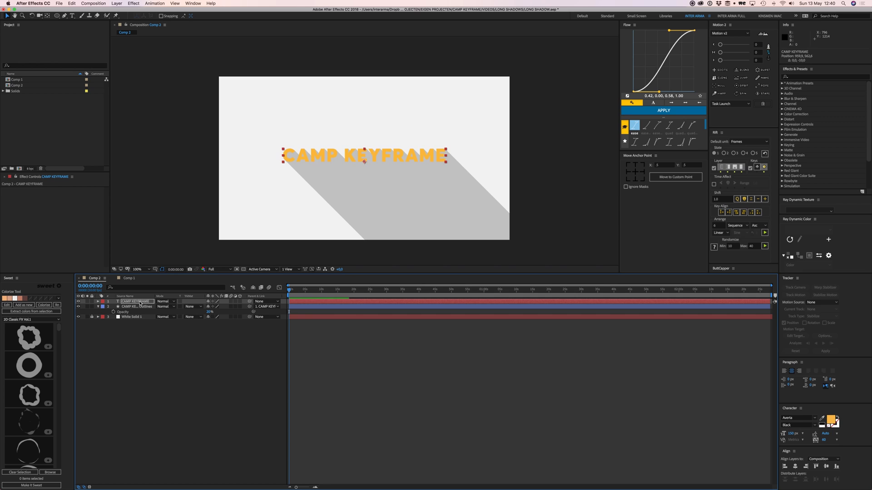
Step: Set the viewer preview resolution to Half
click(214, 269)
click(219, 303)
click(215, 269)
click(217, 290)
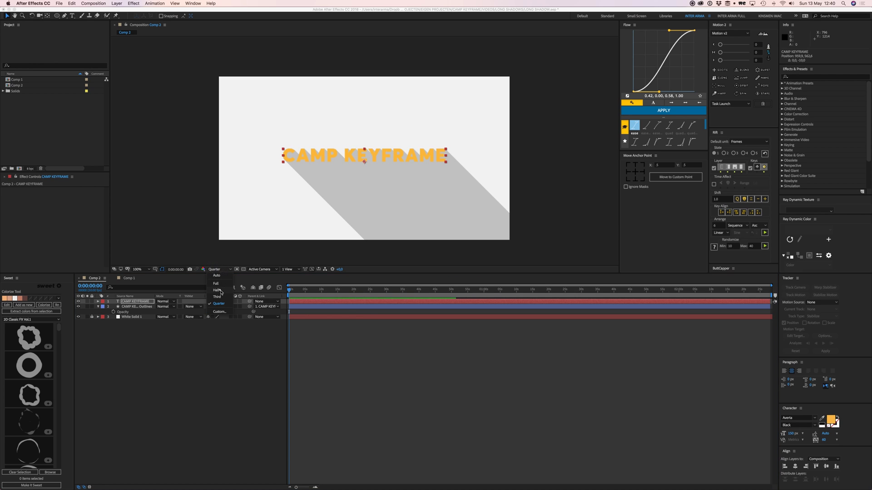
click(312, 269)
click(319, 275)
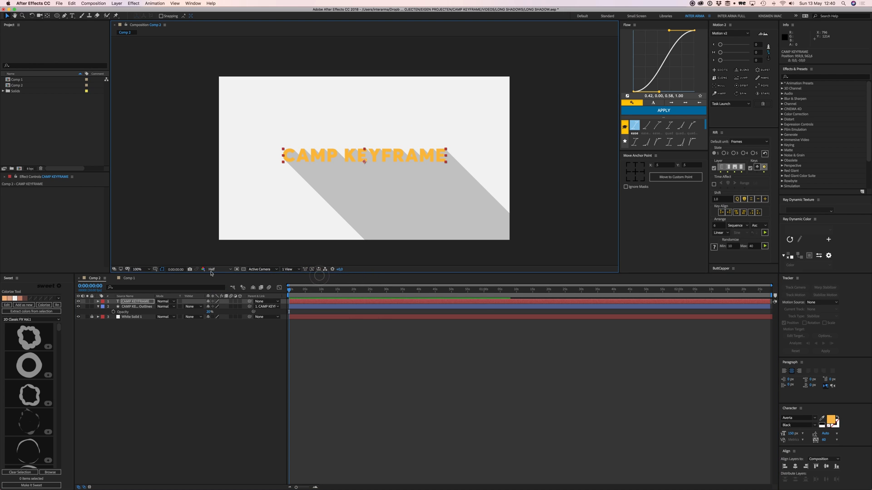
click(345, 330)
Step: Nudge the CAMP KEYFRAME text 20 px to the right
click(136, 301)
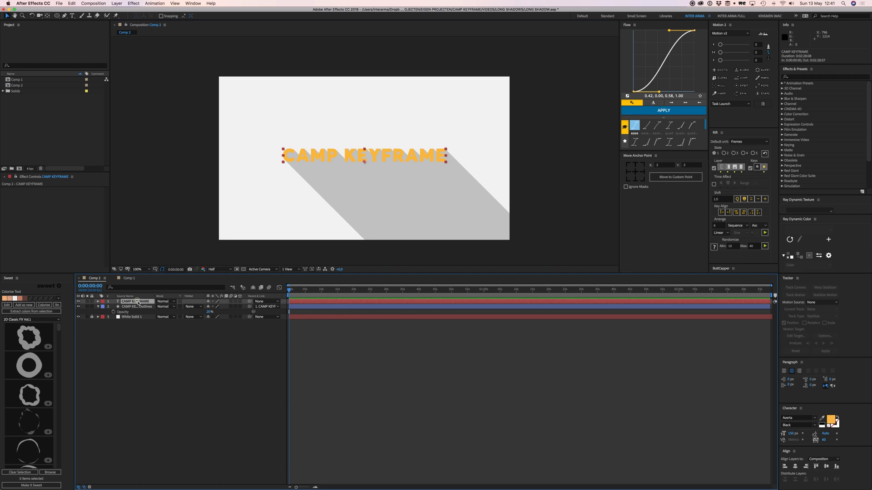
key(shift+Right)
key(shift+Right)
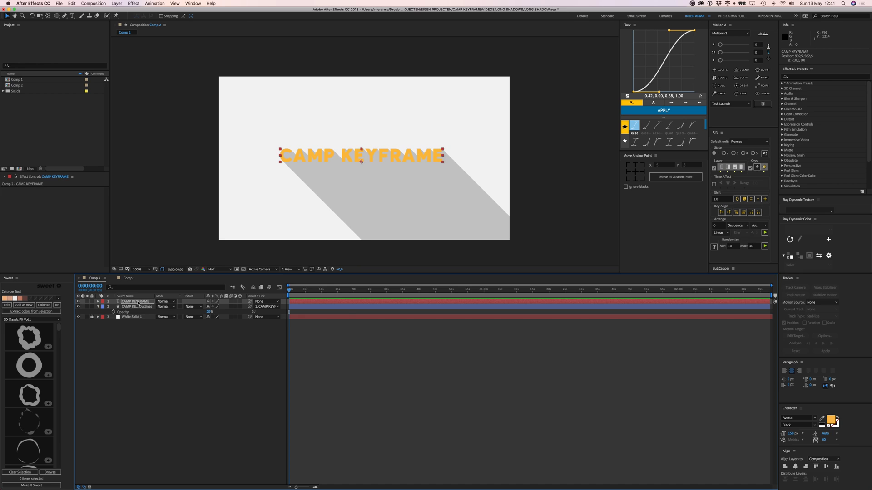
click(188, 338)
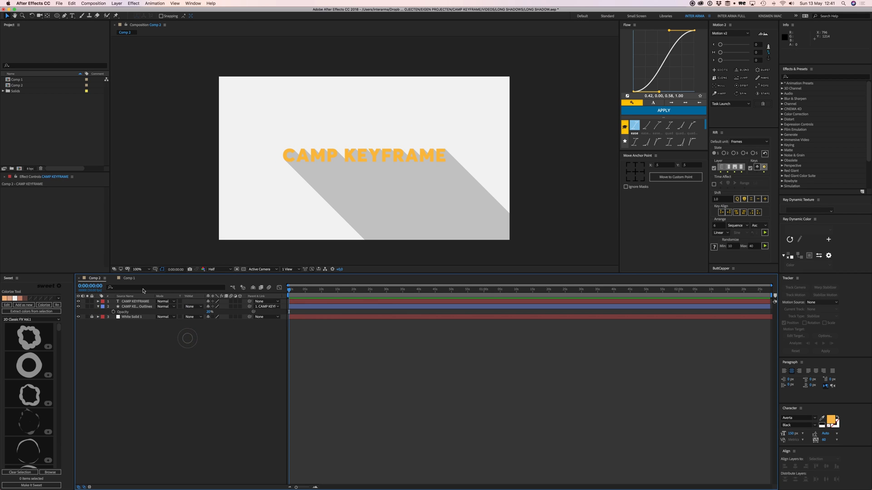
click(298, 304)
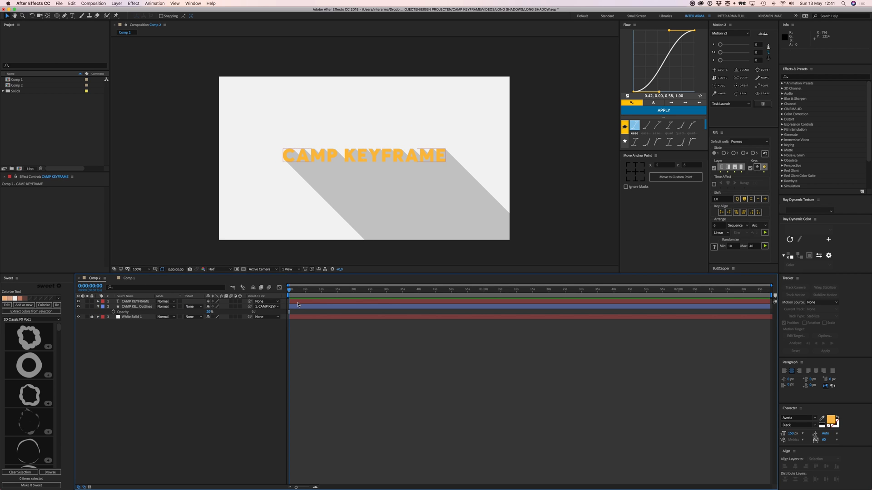
click(429, 159)
click(429, 361)
click(359, 156)
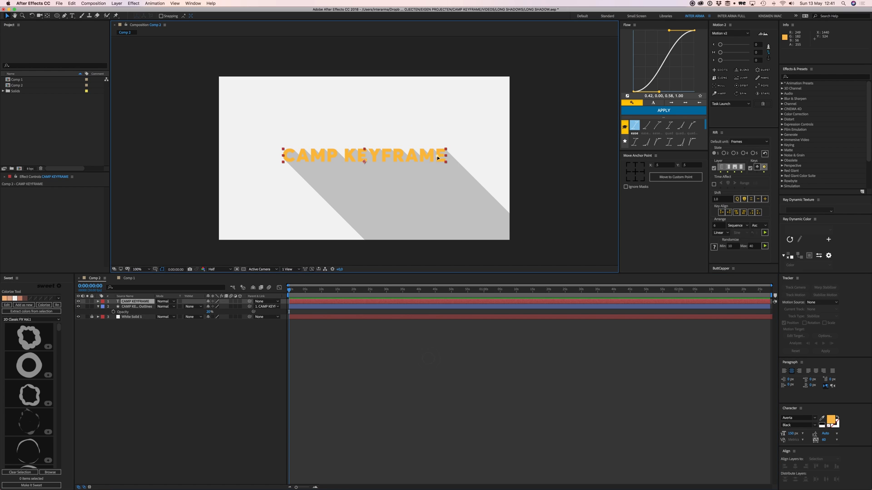
Step: Switch to the purple CAMP KEYFRAME composition and step through its letter layers
click(130, 278)
click(415, 370)
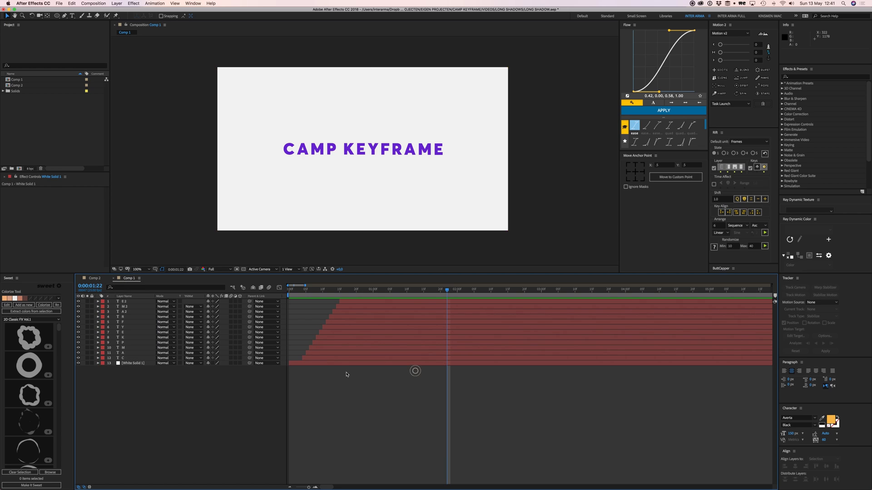
click(120, 358)
click(125, 353)
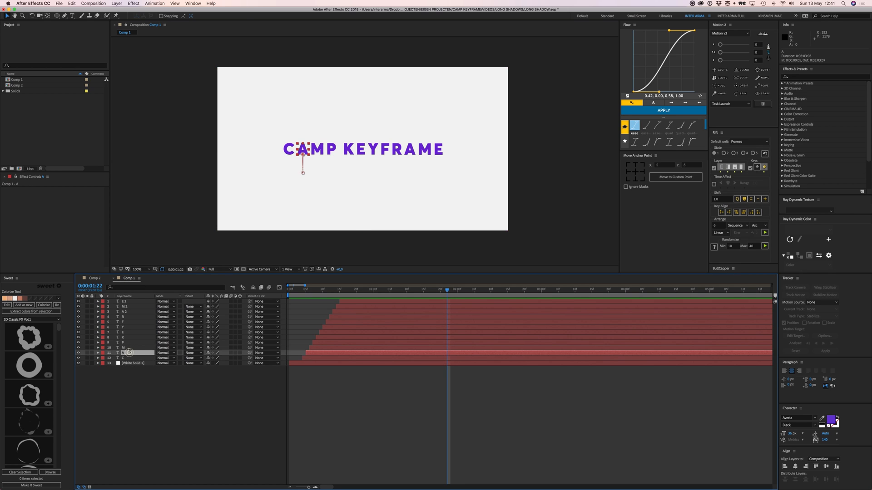
click(127, 348)
click(125, 342)
click(124, 331)
click(124, 316)
click(125, 306)
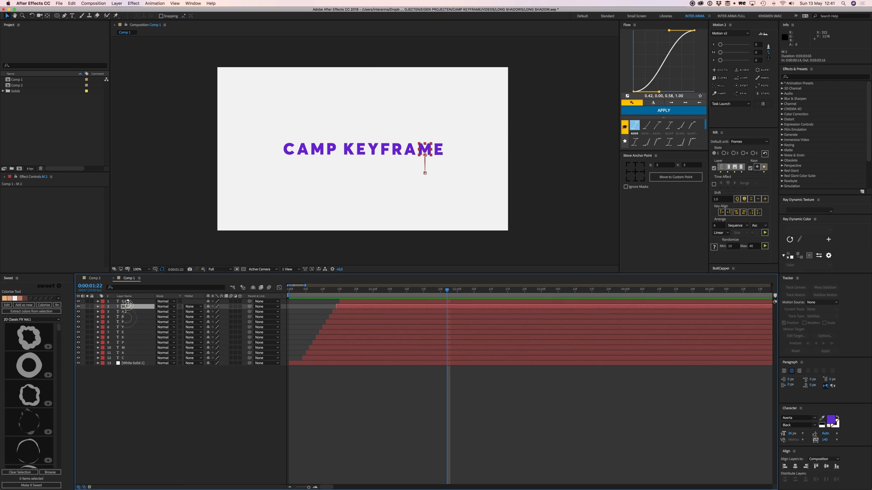
click(126, 301)
drag(325, 293, 300, 293)
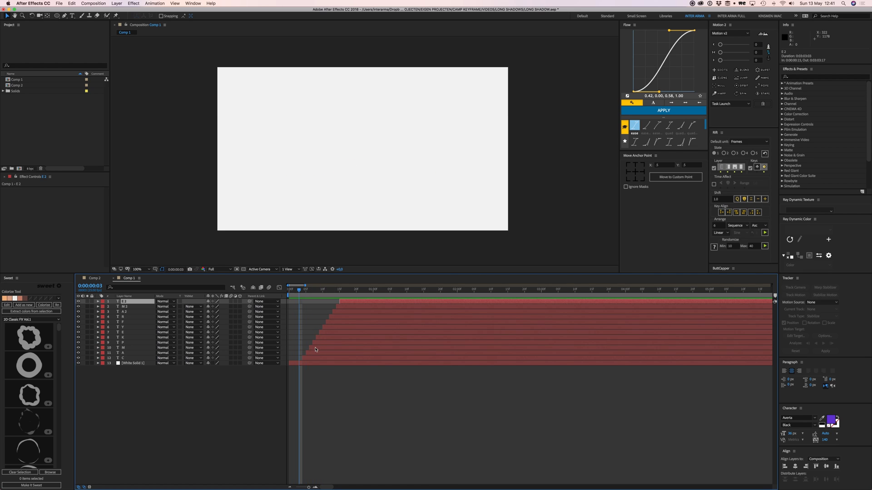
Step: Show the C layer's position keyframes and preview the letters animating in
click(312, 359)
key(p)
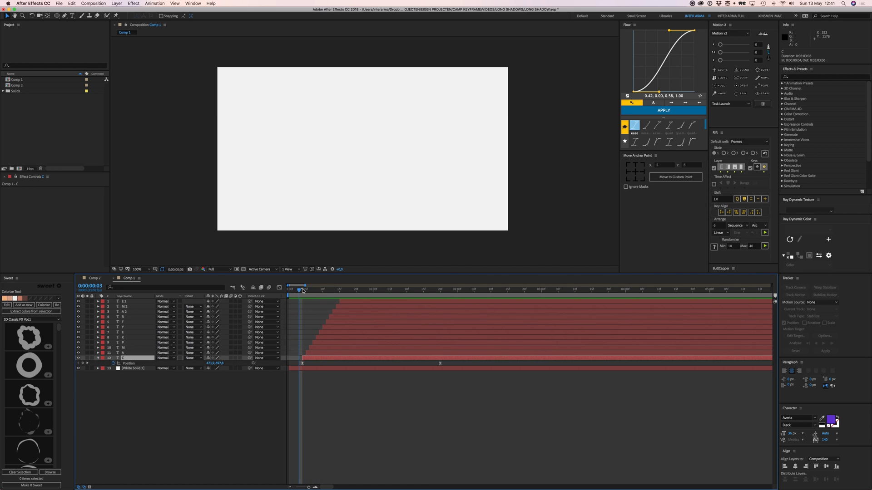
key(space)
key(space)
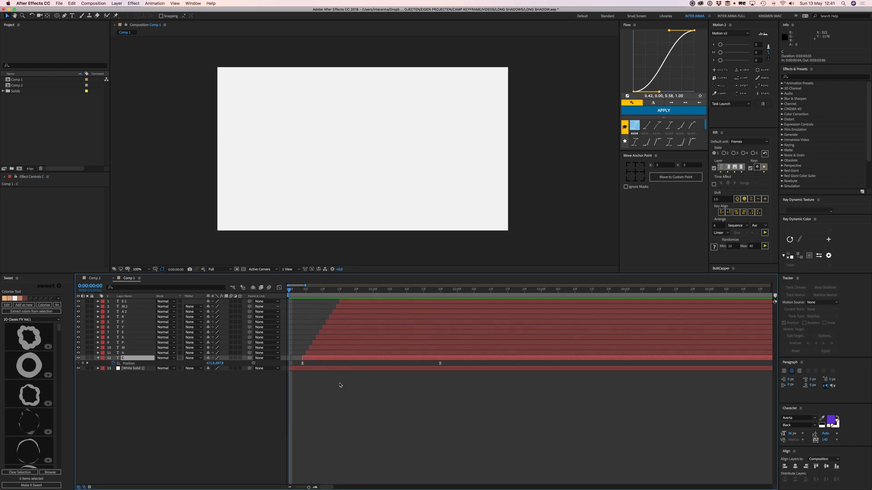
key(p)
click(341, 386)
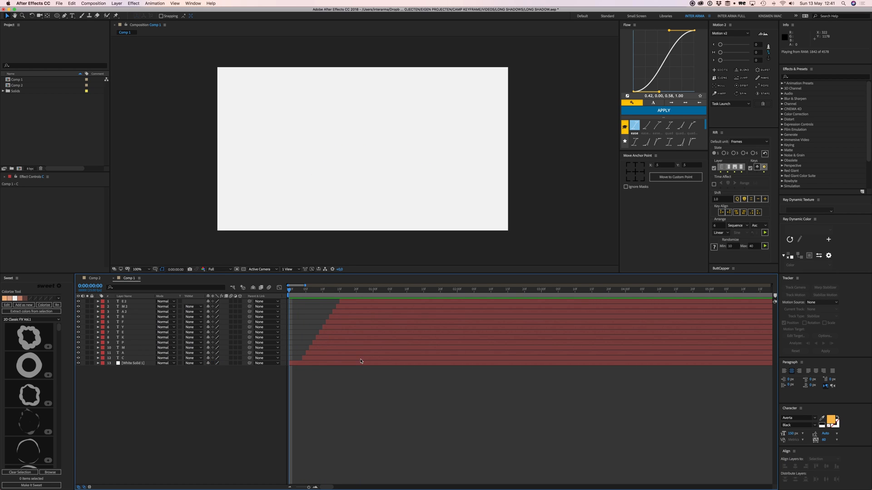
key(space)
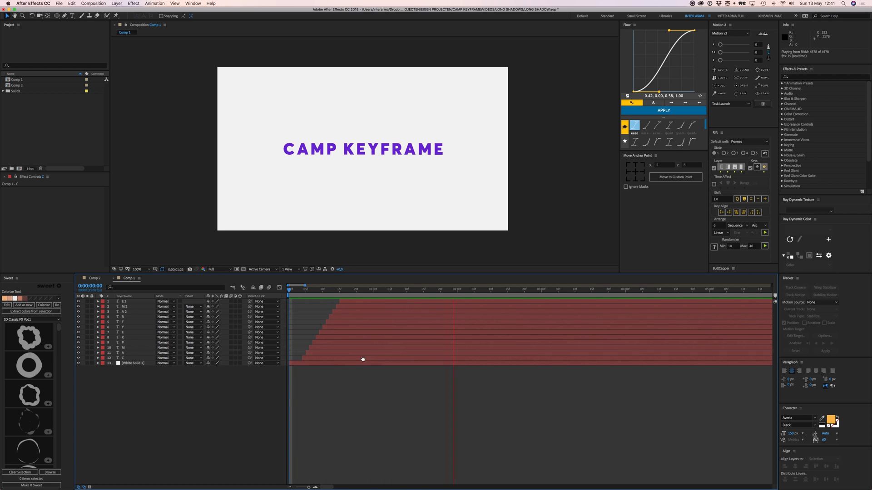
drag(327, 291, 366, 297)
Step: Lock the White Solid 1 background and select all twelve letter layers
click(309, 155)
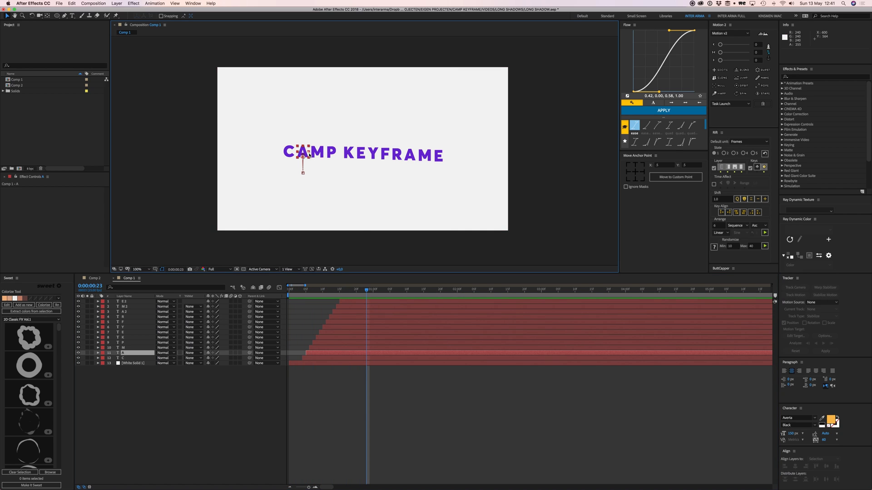
click(340, 177)
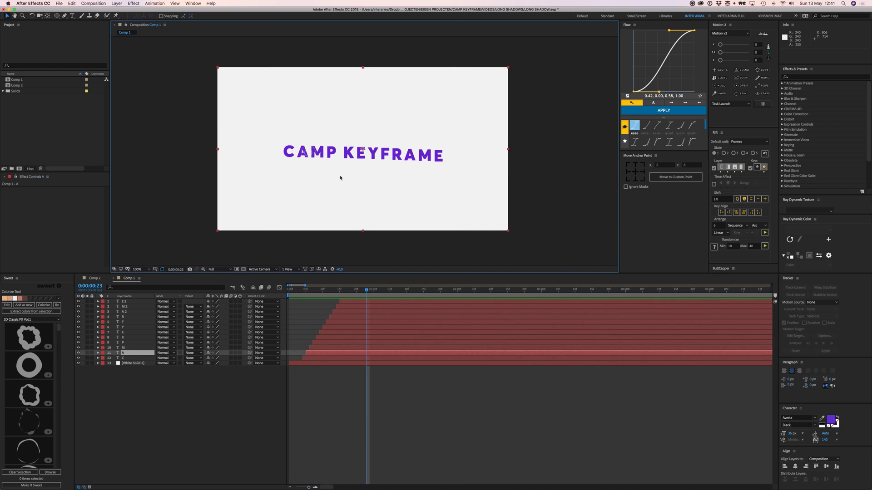
click(92, 363)
click(312, 359)
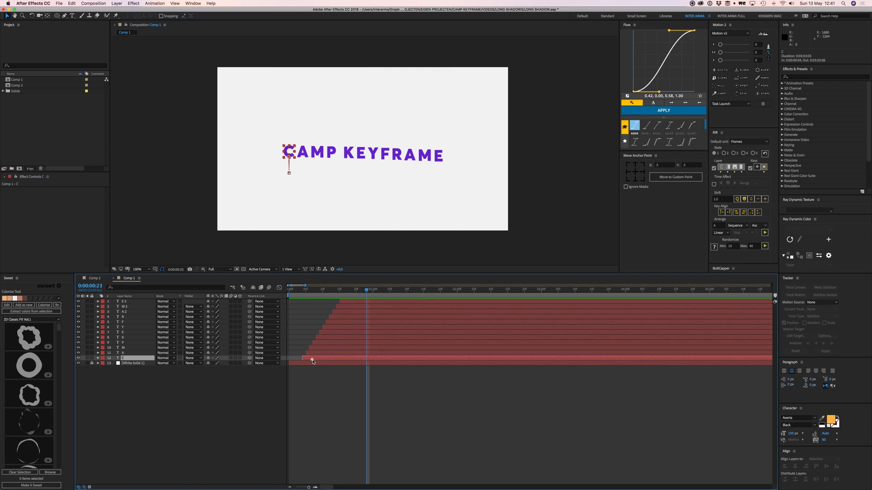
shift+click(347, 301)
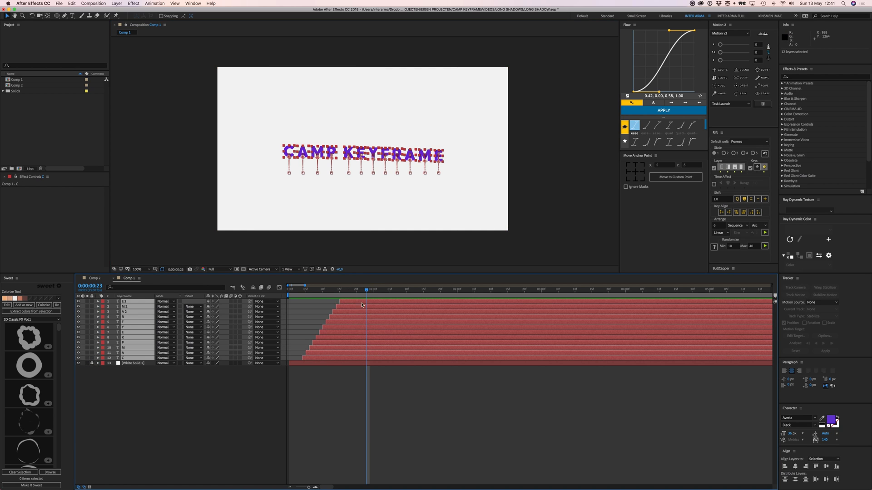
Step: At 0:00:01:12, duplicate the twelve letter layers, move the copies to the top, and hide the originals
drag(373, 289, 413, 291)
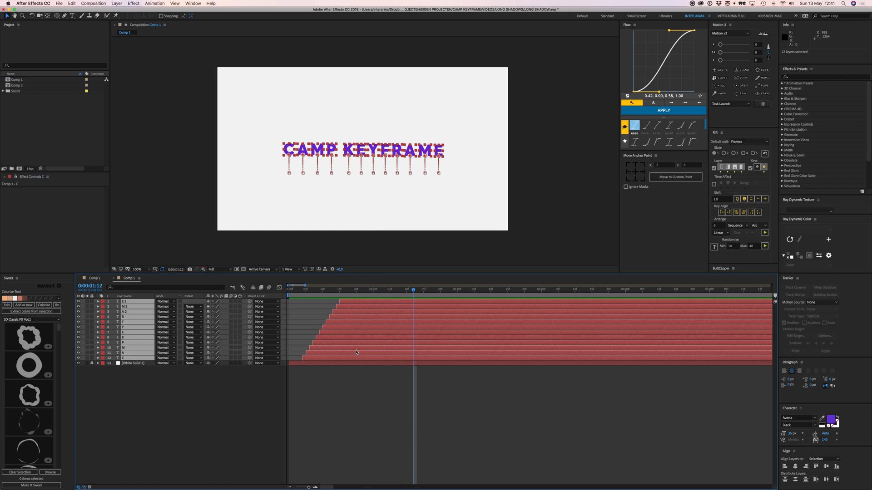
key(super+d)
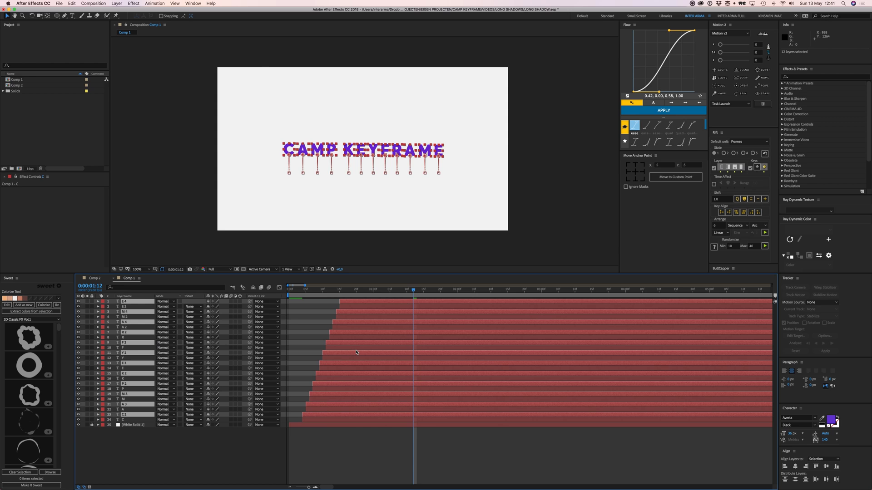
key(super+shift+bracketright)
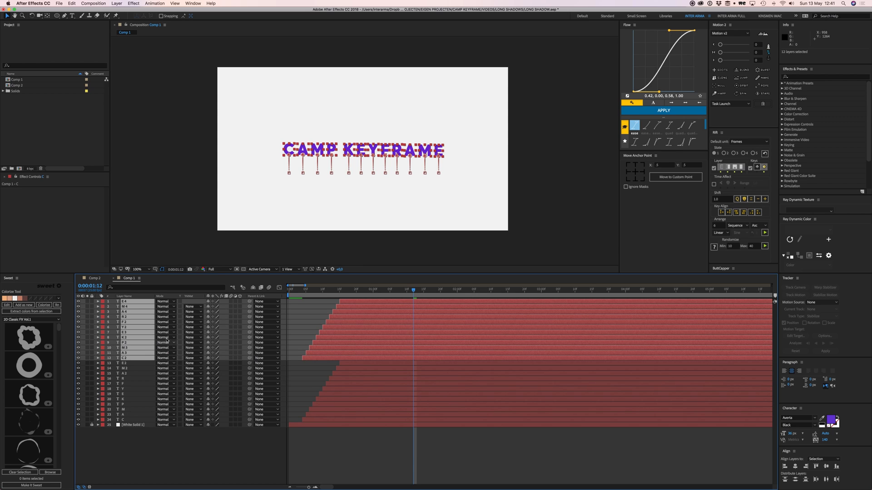
click(126, 365)
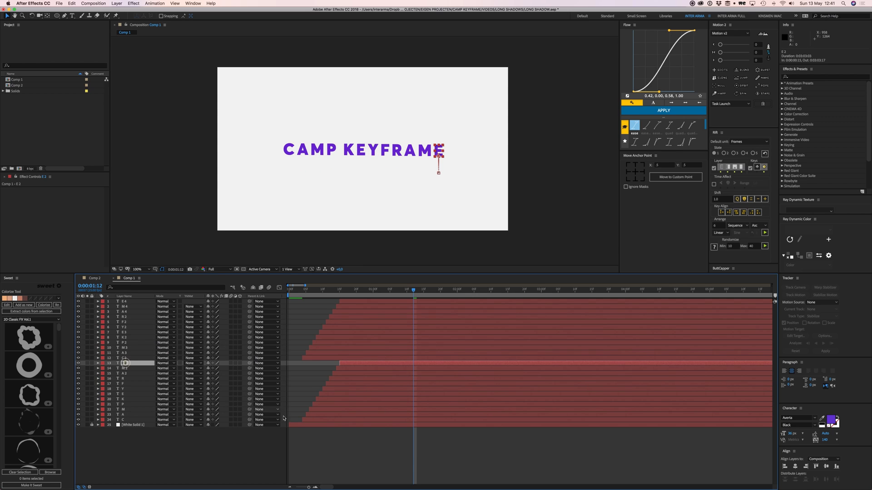
shift+click(317, 420)
click(79, 363)
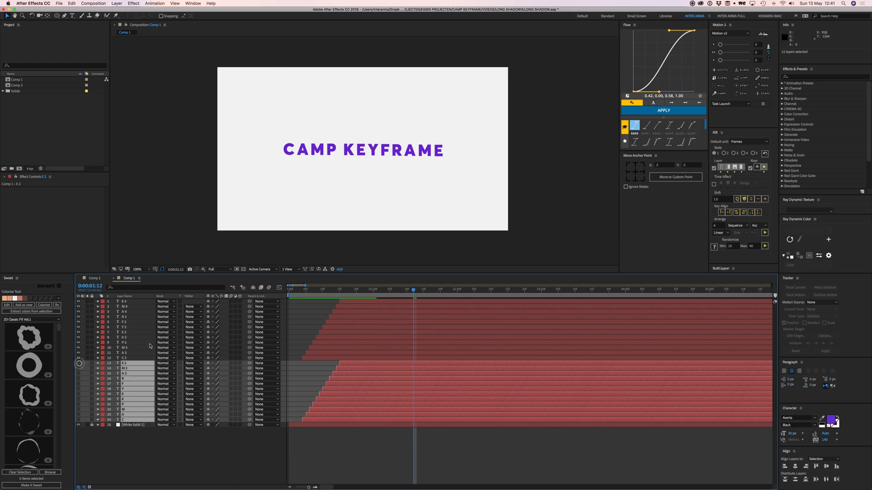
Step: Create shapes from text for the C 2 letter layer
click(126, 359)
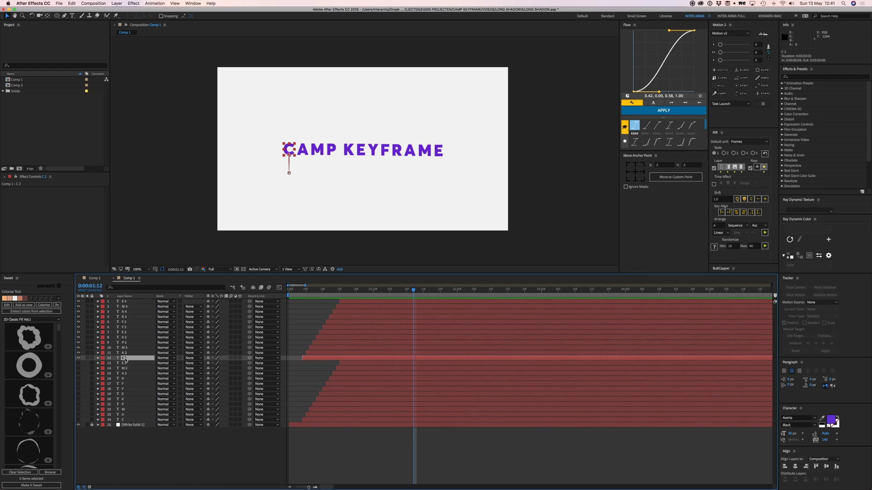
right_click(126, 359)
mouse_move(138, 447)
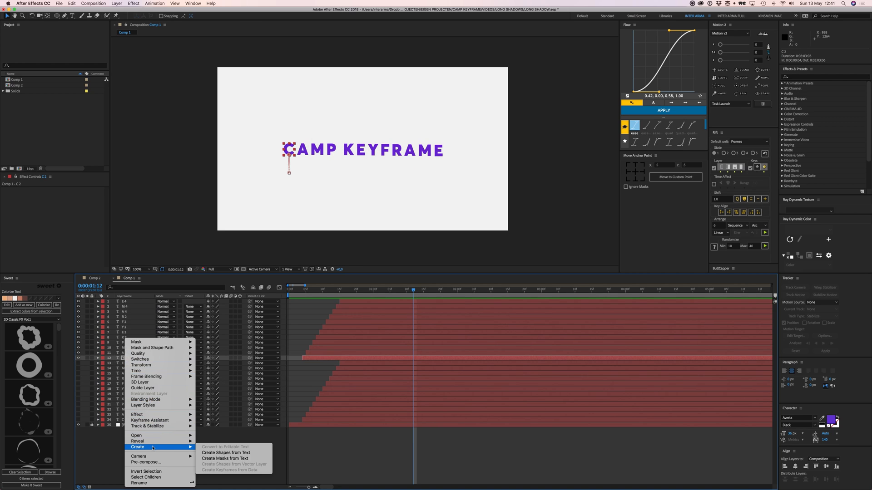
click(219, 455)
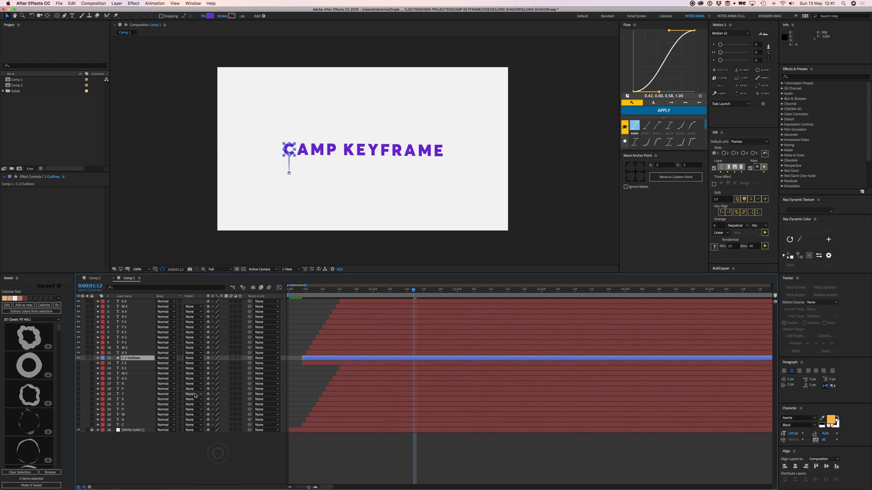
Step: After abandoning a multi-layer conversion, create shapes from the A 3 letter layer
click(128, 353)
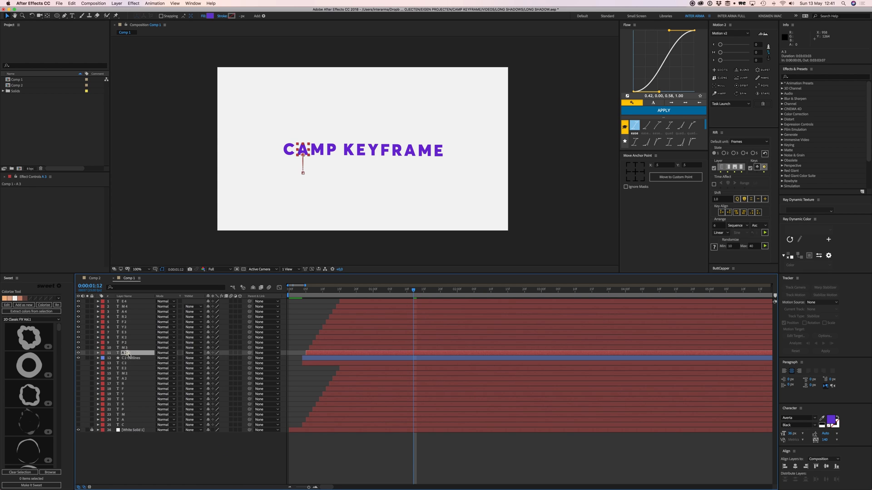
shift+click(126, 301)
right_click(123, 313)
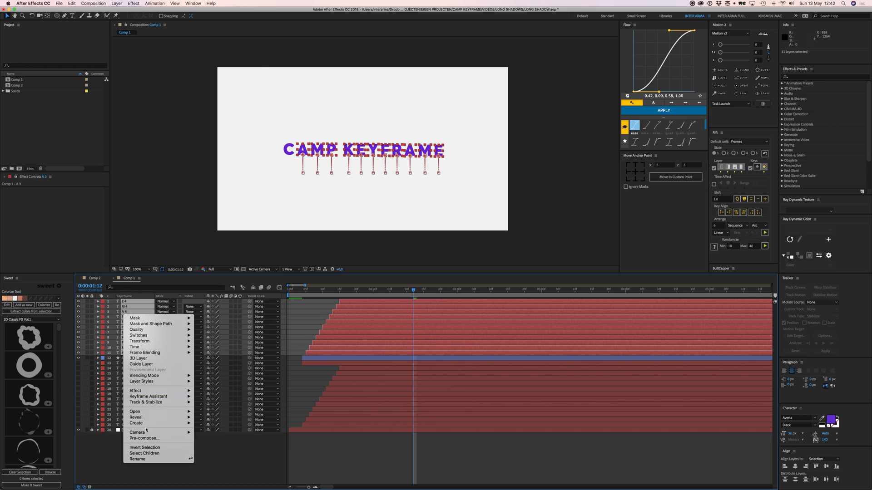
mouse_move(147, 426)
click(378, 474)
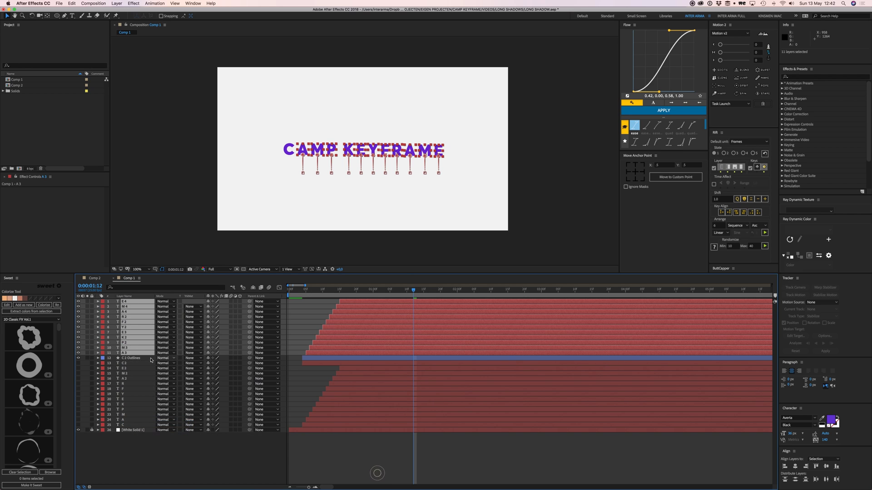
click(134, 353)
right_click(129, 354)
mouse_move(141, 372)
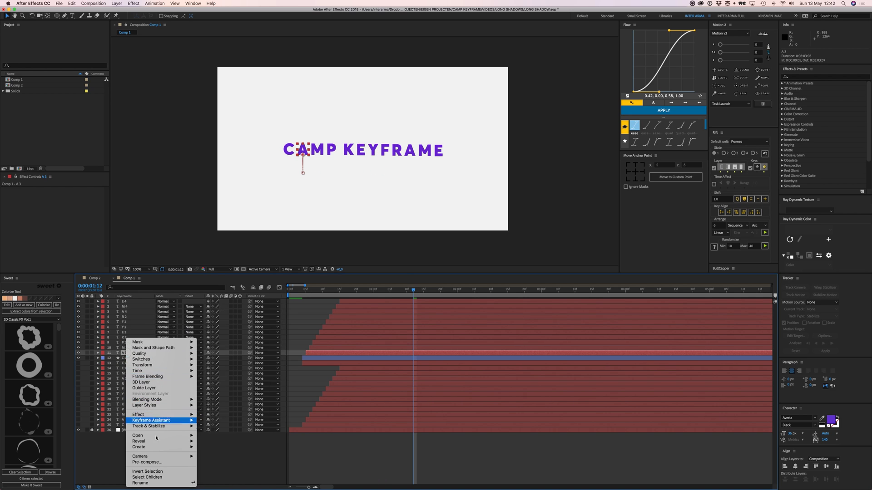
mouse_move(138, 447)
click(219, 453)
Step: Create outline shapes from the M 3, P 2 and K 2 letter layers
click(126, 348)
right_click(127, 348)
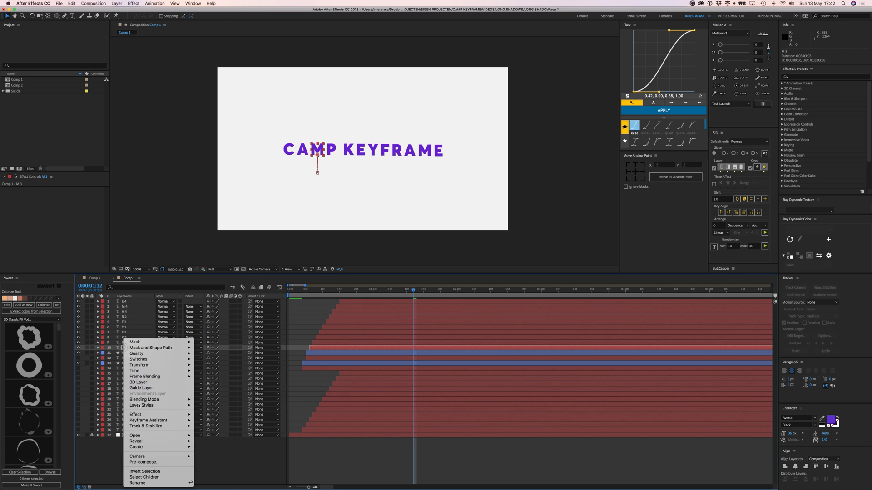
mouse_move(136, 448)
click(219, 453)
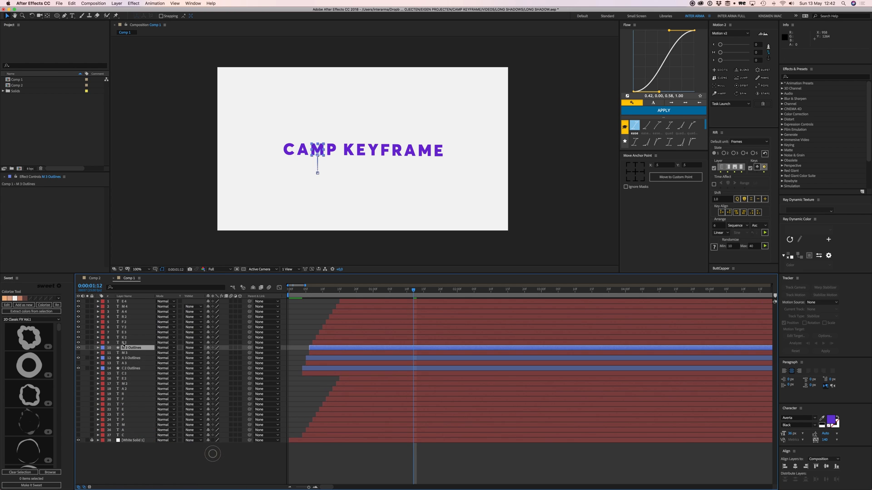
click(126, 343)
right_click(126, 343)
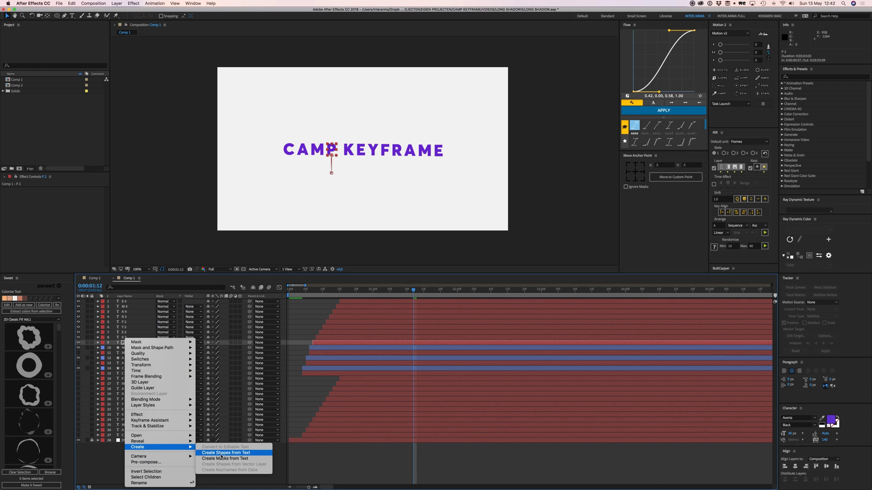
click(219, 453)
click(126, 338)
right_click(126, 338)
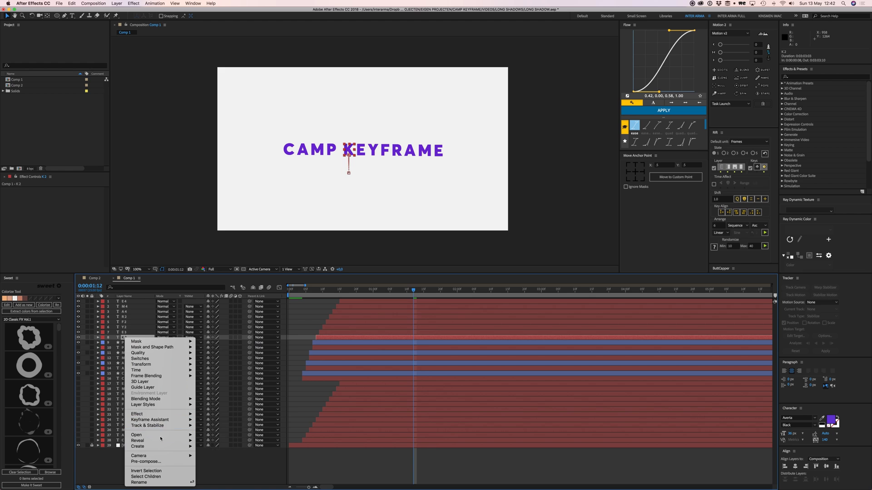
mouse_move(160, 446)
click(218, 452)
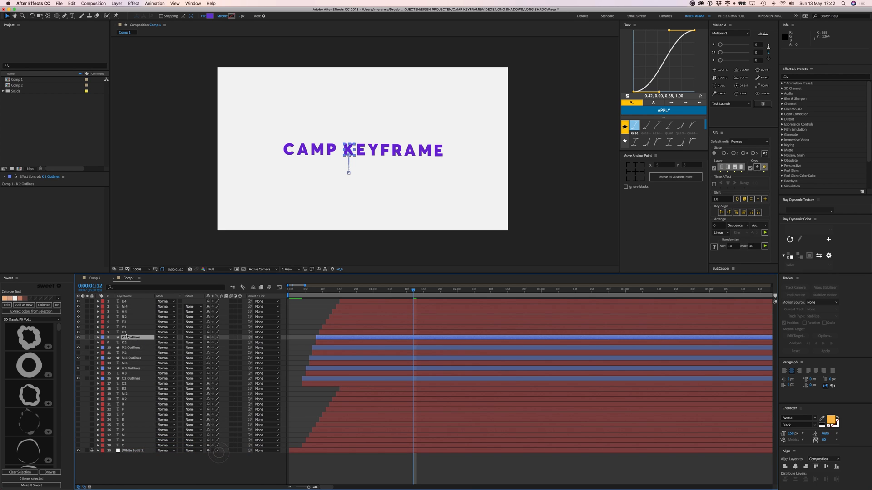
Step: Create outline shapes from the E 3, Y 2, F 2 and R 2 letter layers
right_click(126, 333)
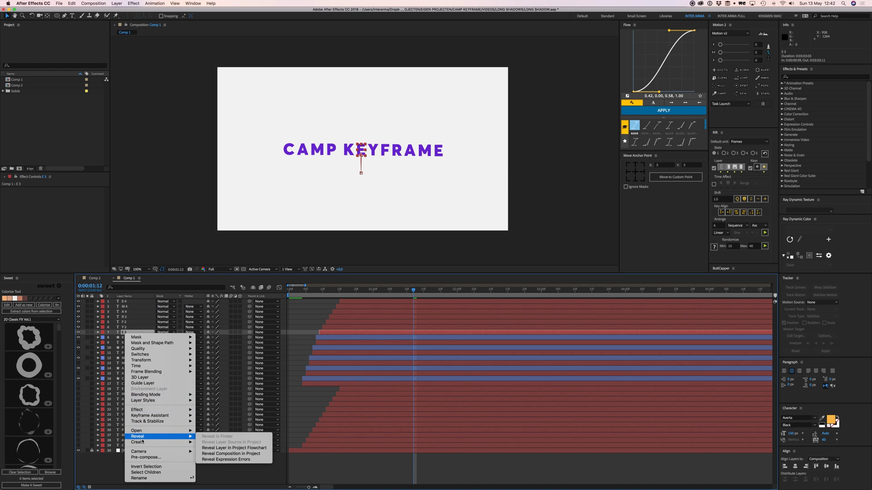
mouse_move(142, 442)
click(216, 448)
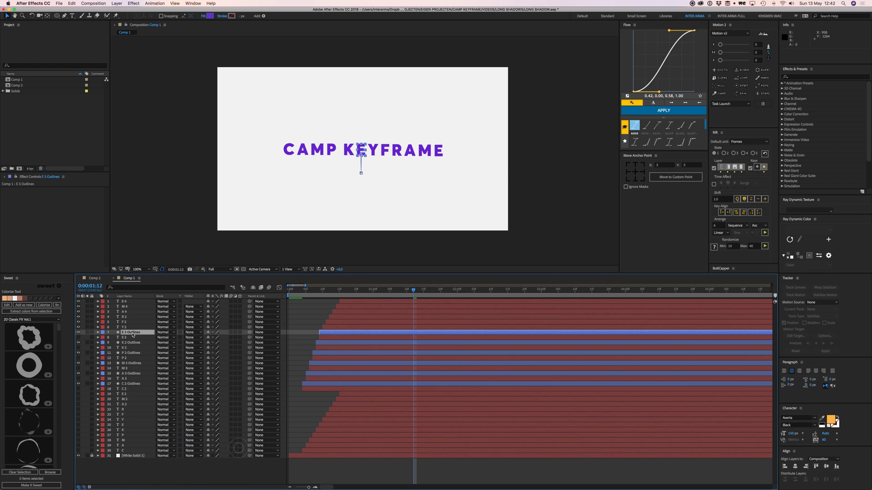
right_click(131, 330)
mouse_move(140, 437)
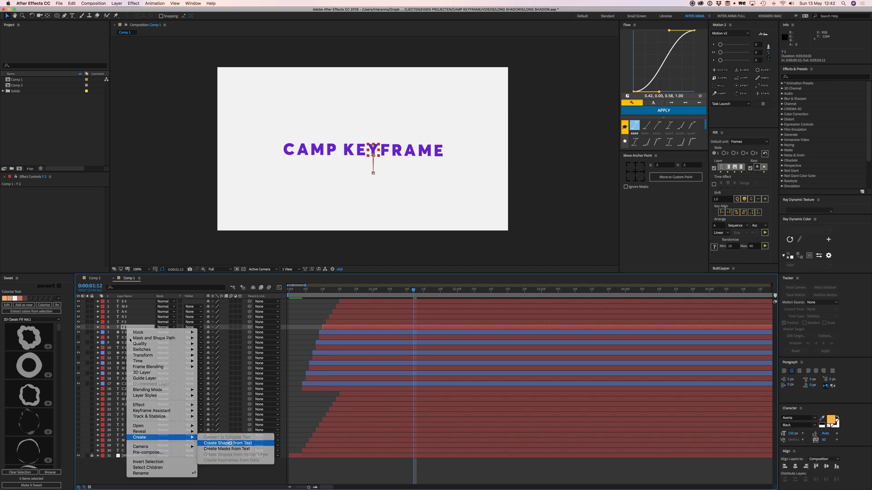
click(216, 443)
right_click(125, 322)
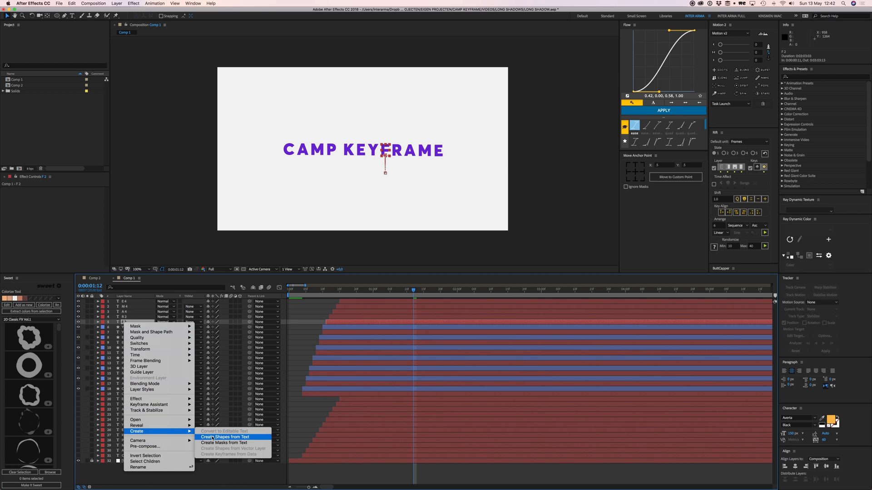
click(212, 437)
right_click(127, 317)
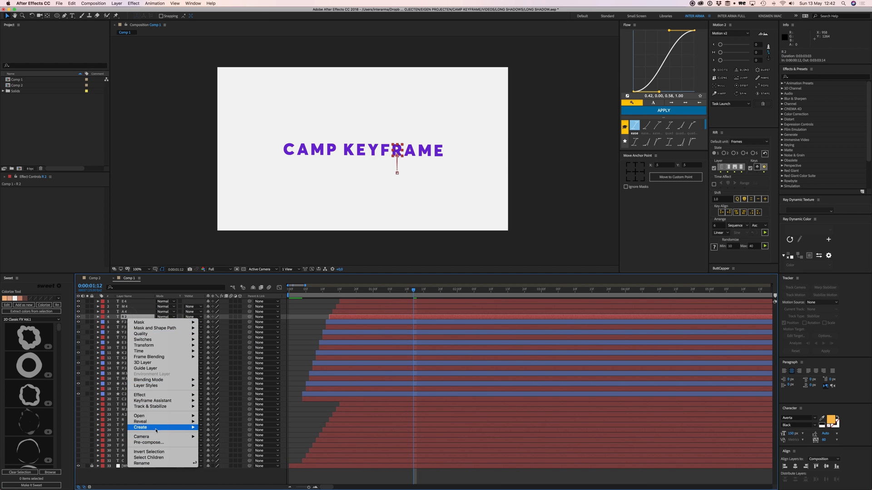
click(212, 433)
Step: Create outline shapes from the A 4 and M 4 letter layers, then target E 4
right_click(125, 311)
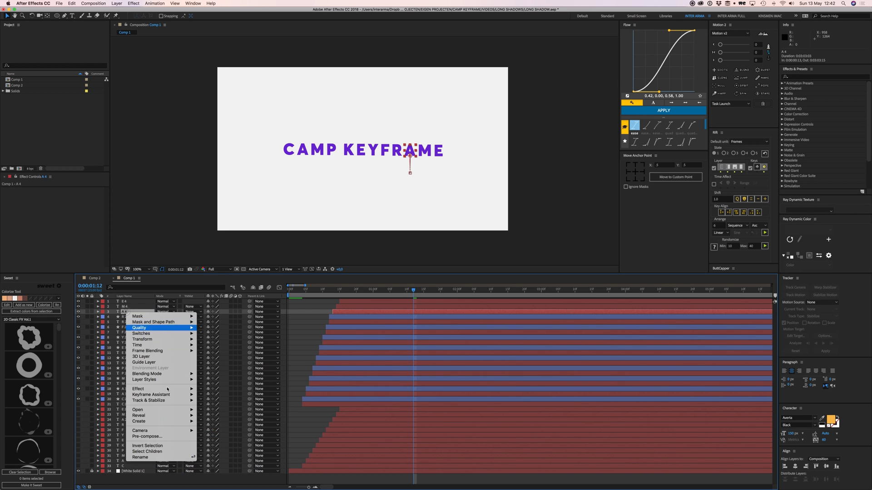
mouse_move(150, 421)
click(212, 427)
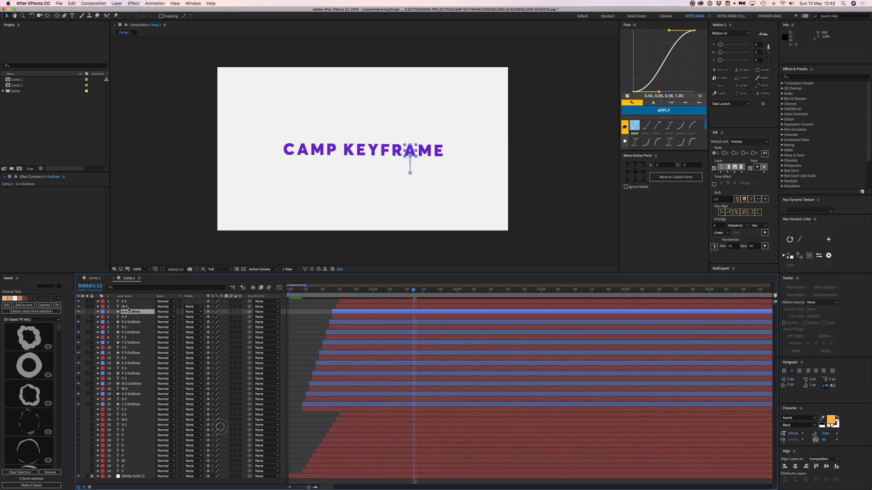
right_click(126, 306)
mouse_move(150, 418)
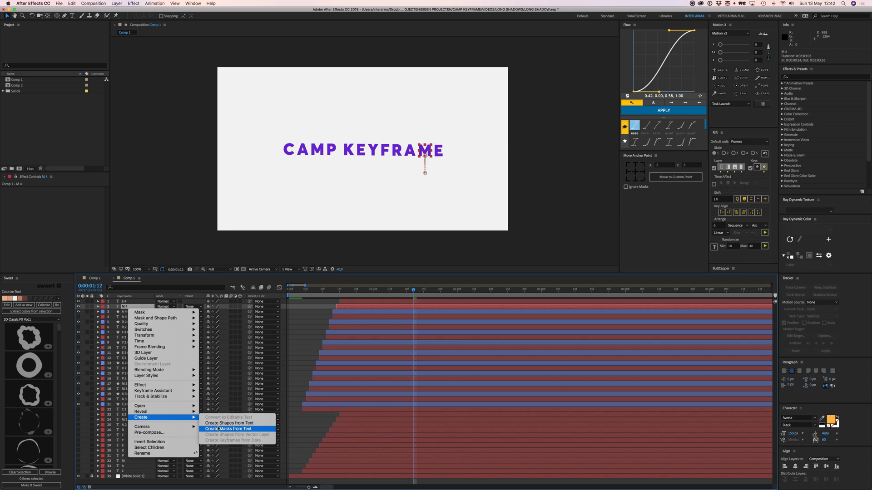
click(217, 423)
right_click(125, 301)
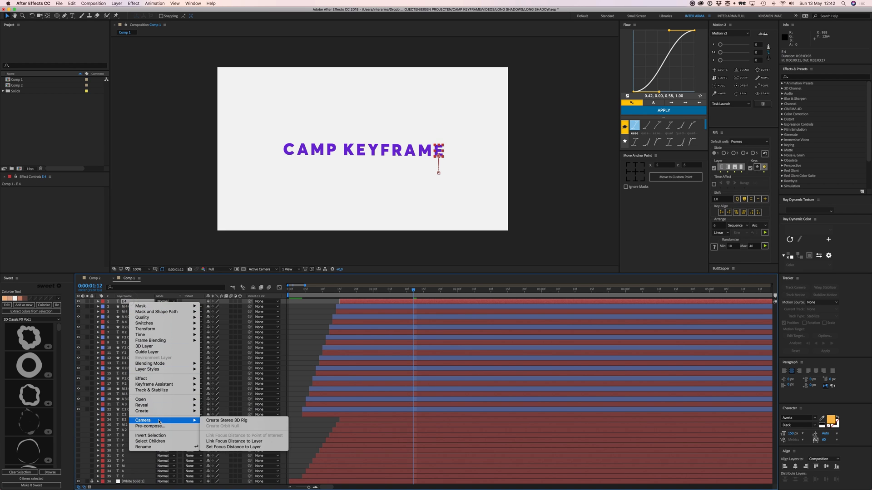
Step: Convert E 4 to outlines, then delete duplicate text layers E 4 through A 3, plus C 2
click(230, 417)
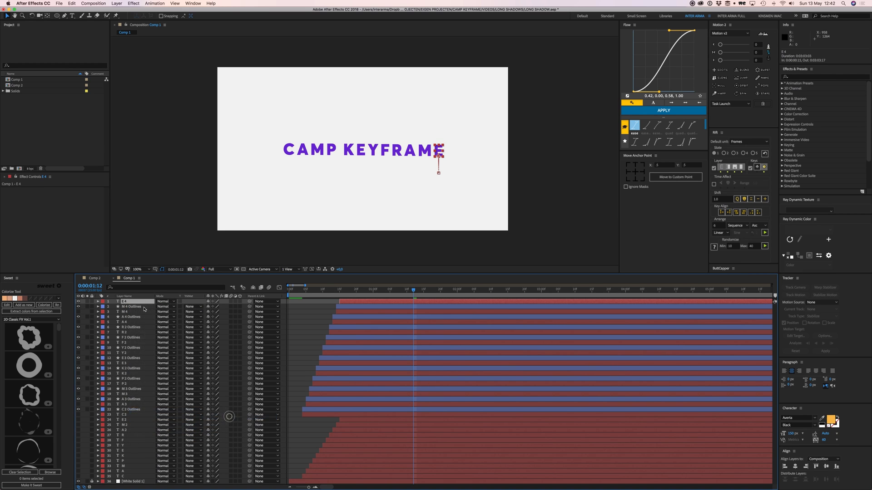
click(124, 307)
super+click(125, 317)
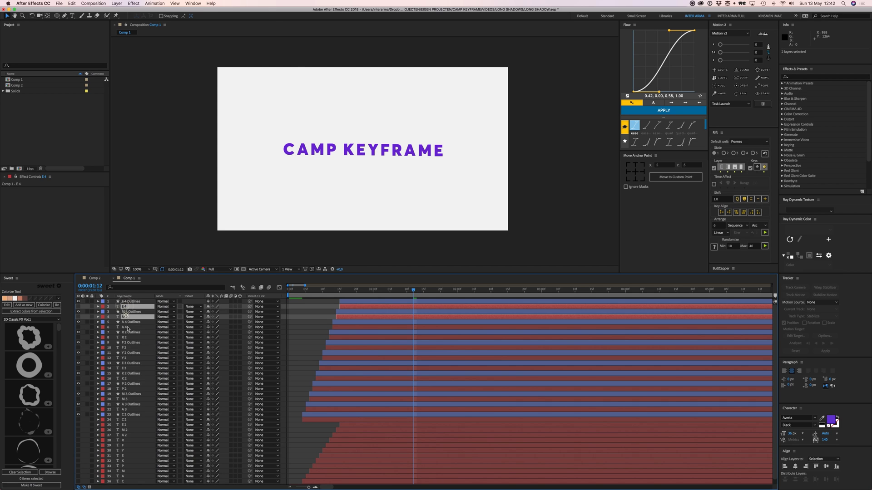
super+click(127, 327)
super+click(124, 337)
super+click(124, 348)
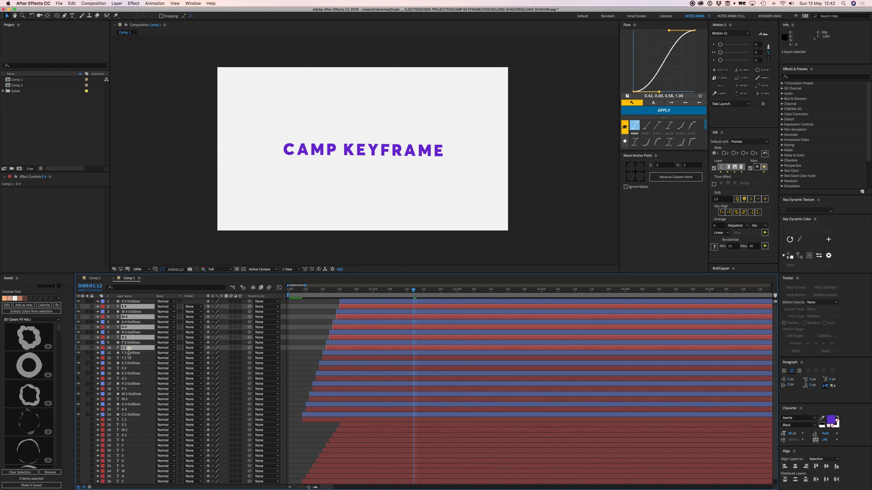
super+click(125, 358)
super+click(124, 368)
super+click(124, 379)
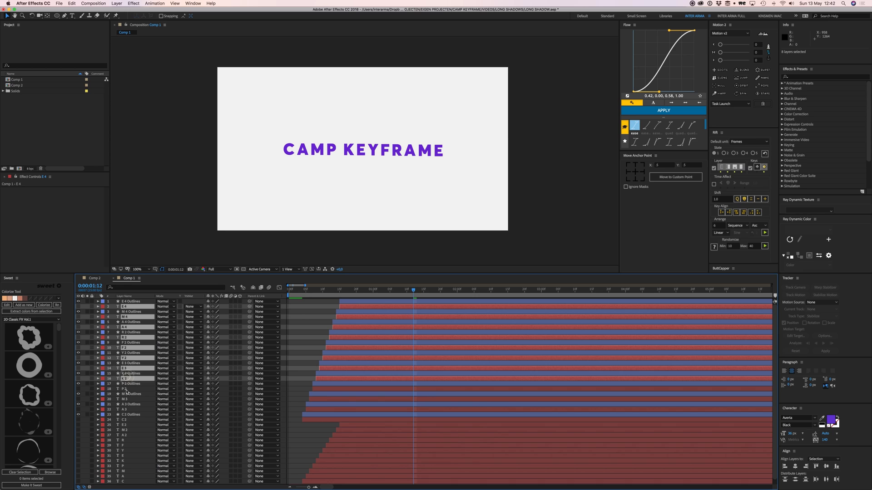
super+click(125, 388)
super+click(124, 399)
super+click(124, 409)
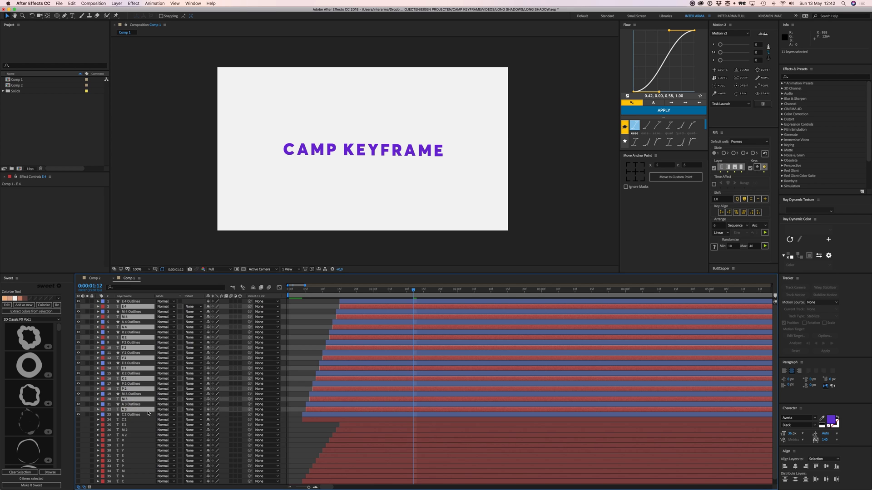
key(Delete)
click(135, 366)
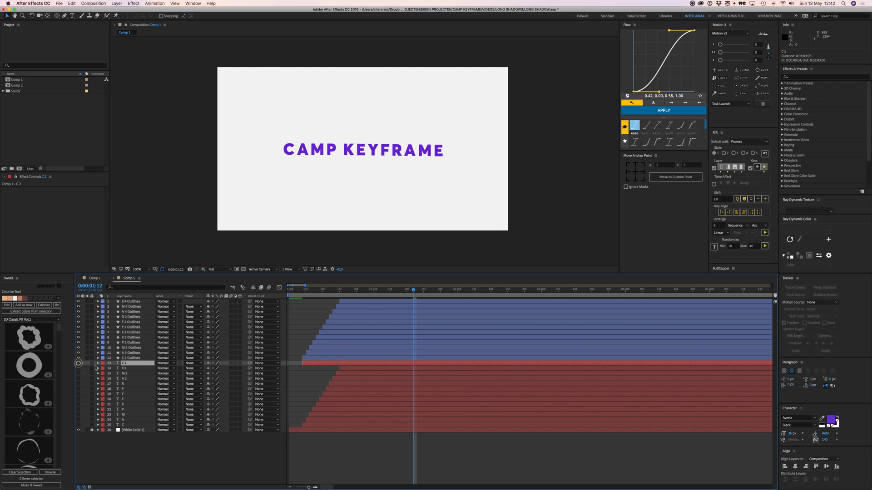
key(Delete)
Step: Set the fill of all twelve outline layers to black (000000)
click(324, 358)
shift+click(350, 301)
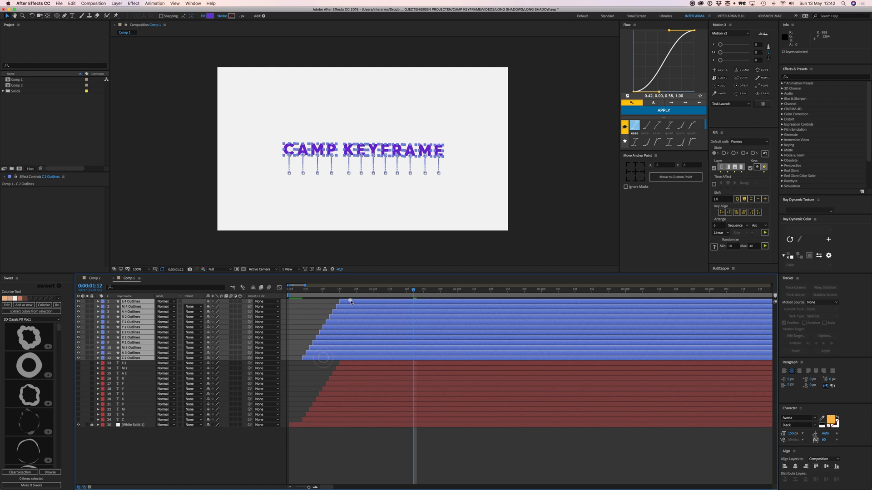
click(209, 18)
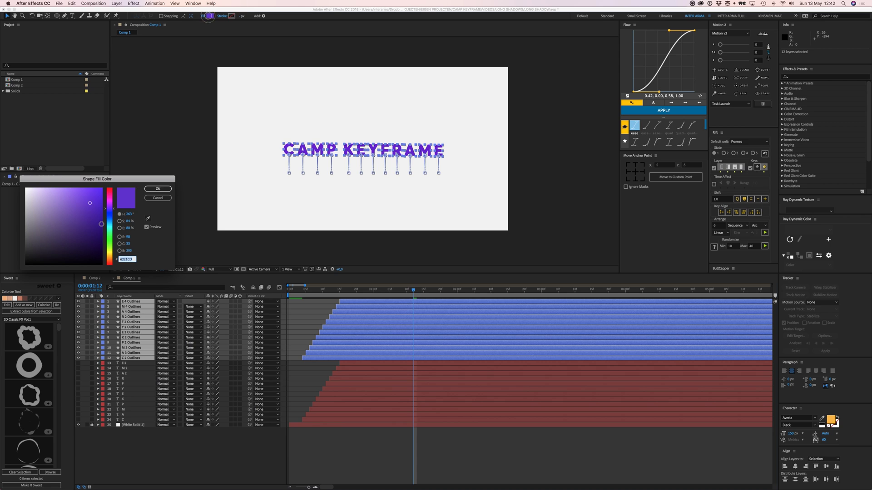
text(000000)
key(Return)
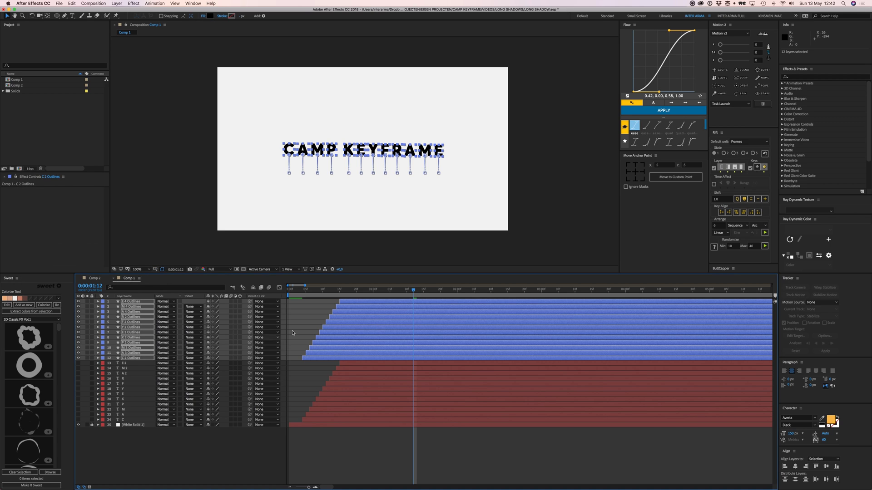
click(296, 329)
Step: Add a Repeater to C 2 Outlines with position offset 1,1 and 92 copies
click(132, 358)
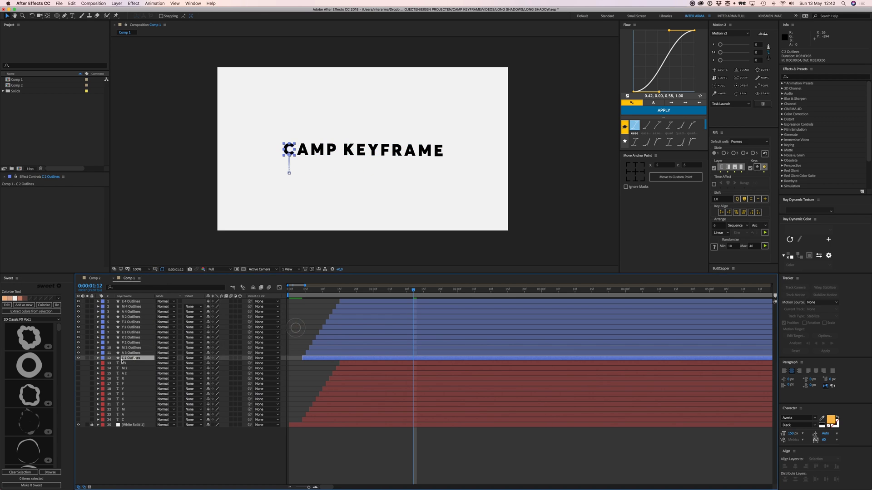
click(98, 358)
click(243, 363)
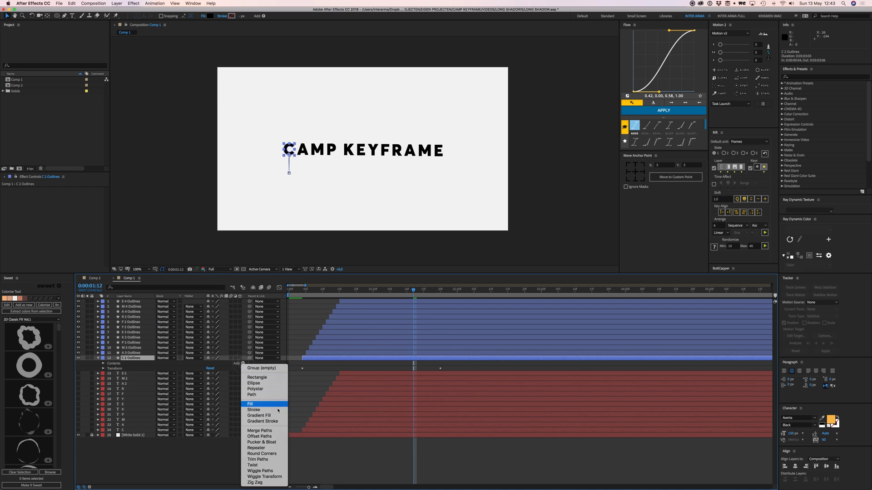
click(268, 448)
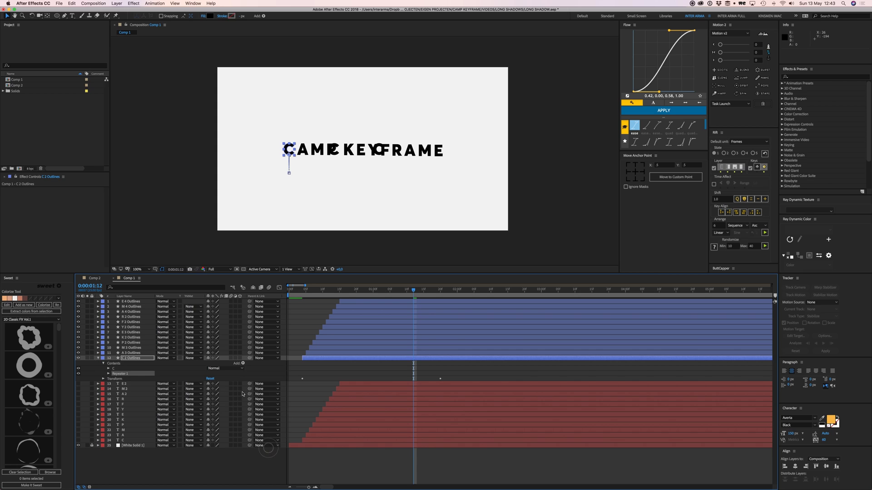
click(108, 374)
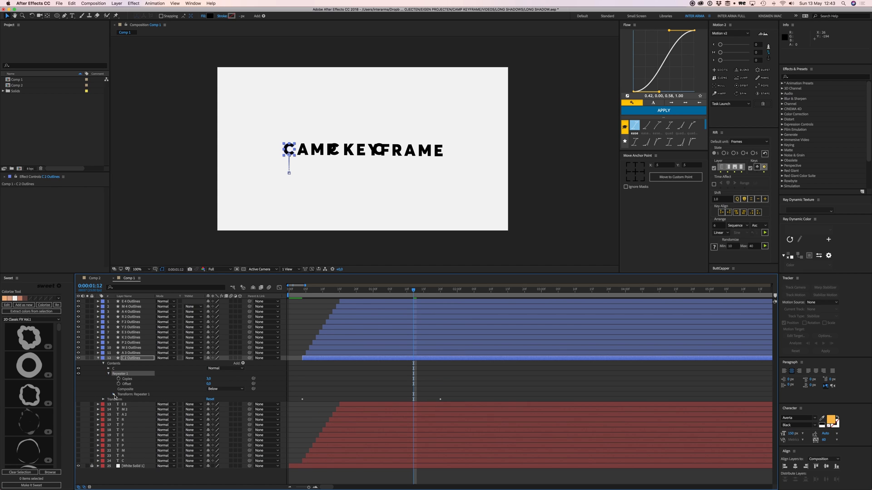
click(113, 394)
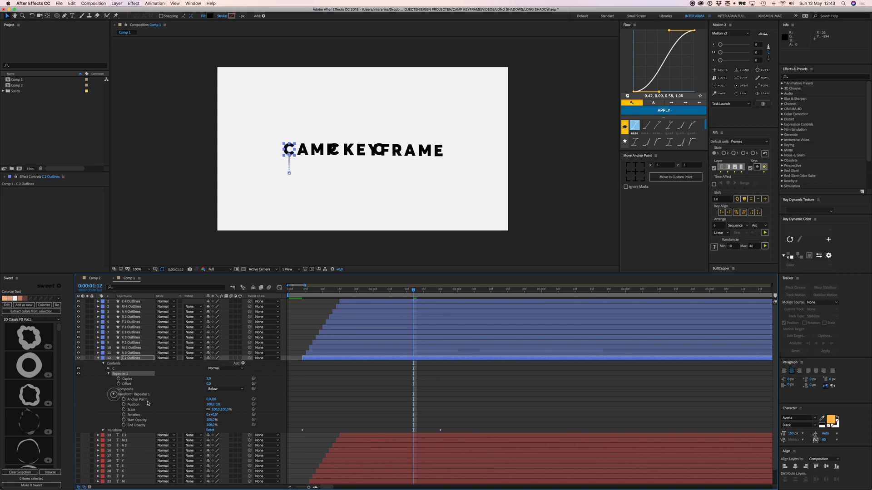
click(212, 405)
text(1)
key(Tab)
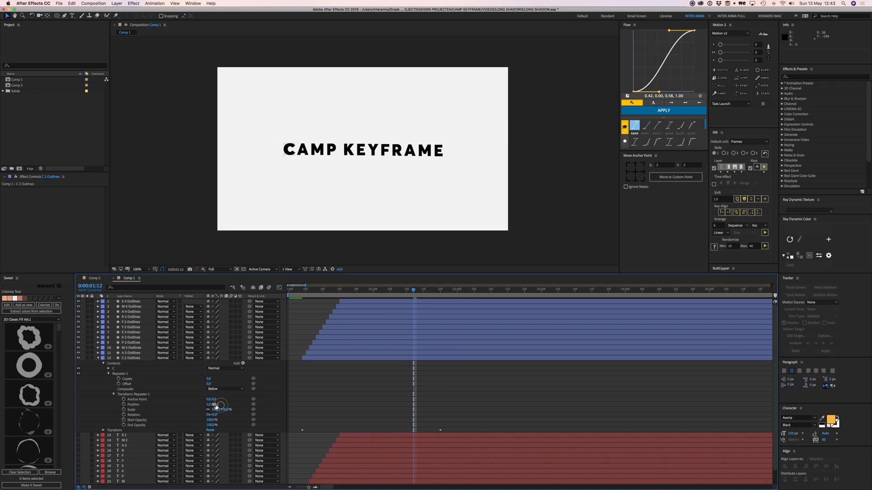
text(1)
key(Return)
drag(209, 379, 286, 387)
Step: Paste C 2's Repeater 1 onto the other eleven letter outline layers
click(360, 385)
click(131, 358)
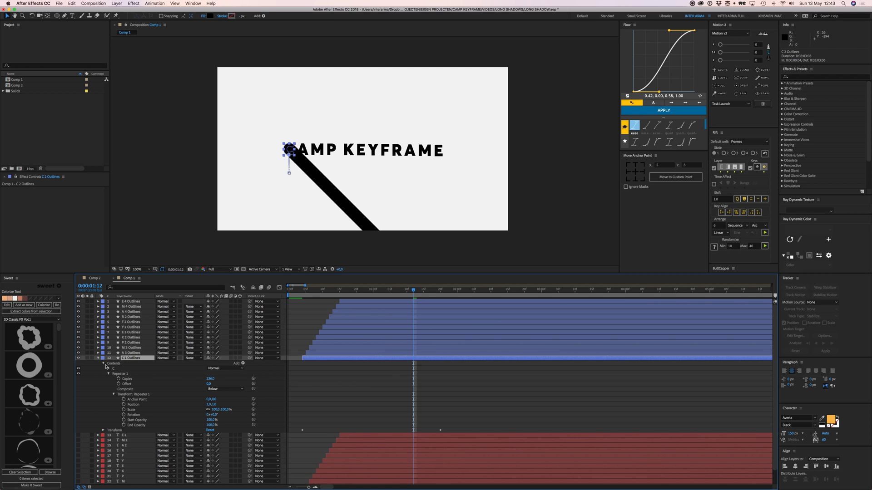
click(119, 375)
click(136, 353)
shift+click(141, 302)
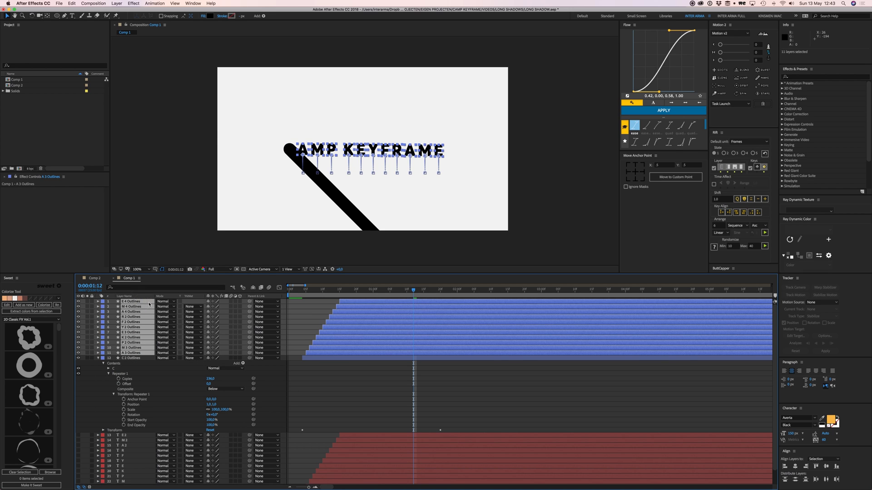
key(super+v)
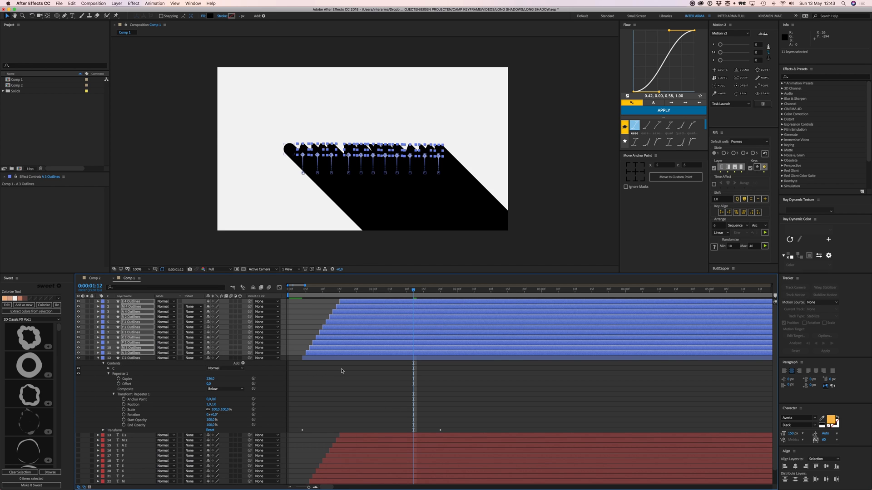
Step: Try 20% opacity on all twelve outline layers, then undo it
shift+click(138, 359)
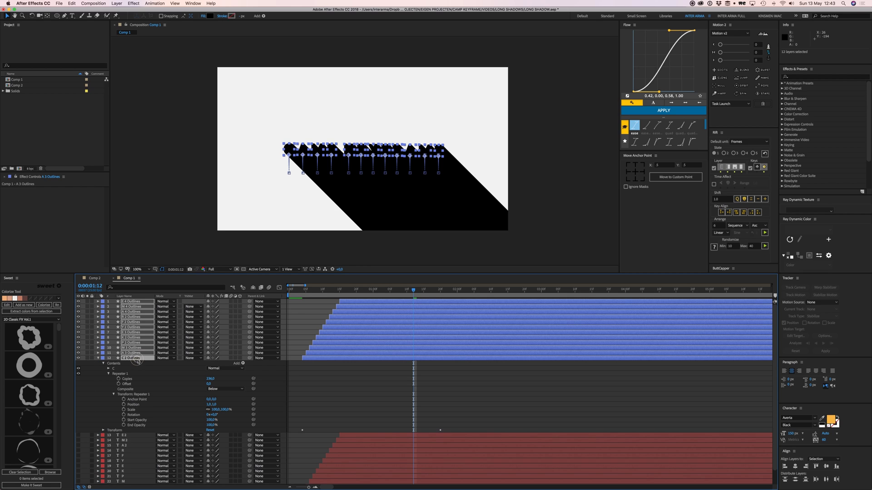
key(t)
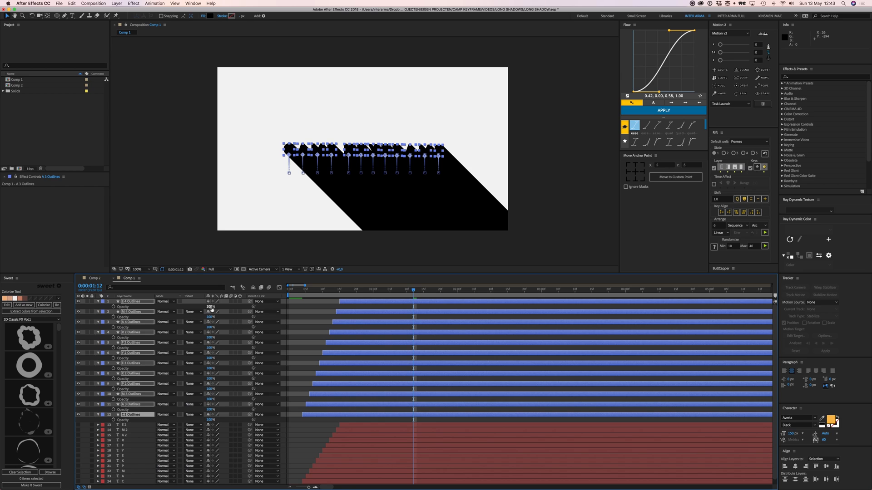
key(Return)
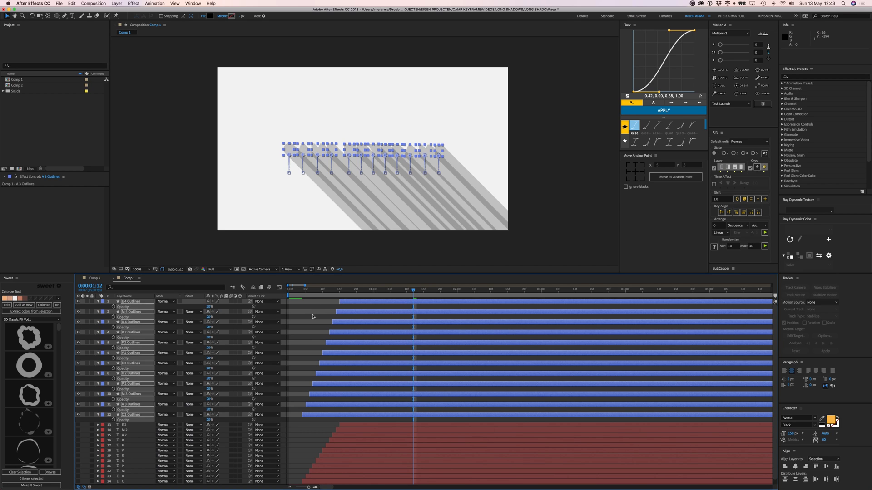
key(super+shift+a)
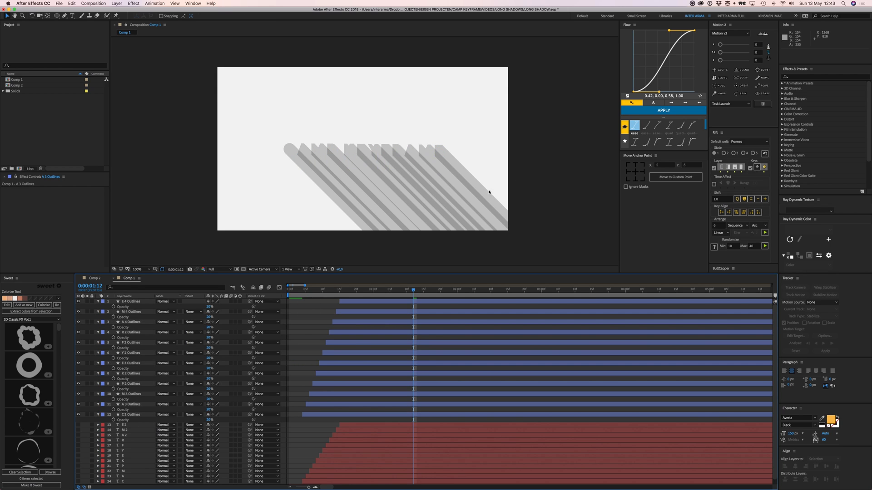
key(super+z)
key(super+z)
key(super+z)
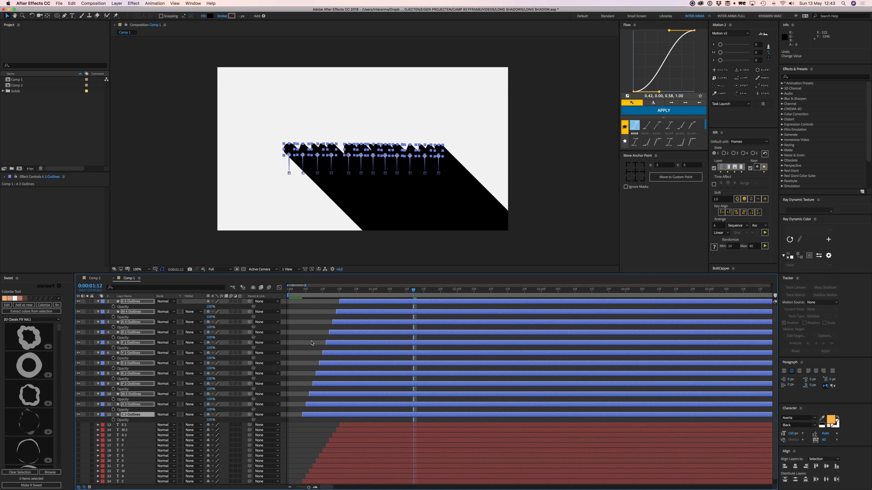
Step: Unhide the original letter text layers E 2 through C and bring them above the outlines
key(p)
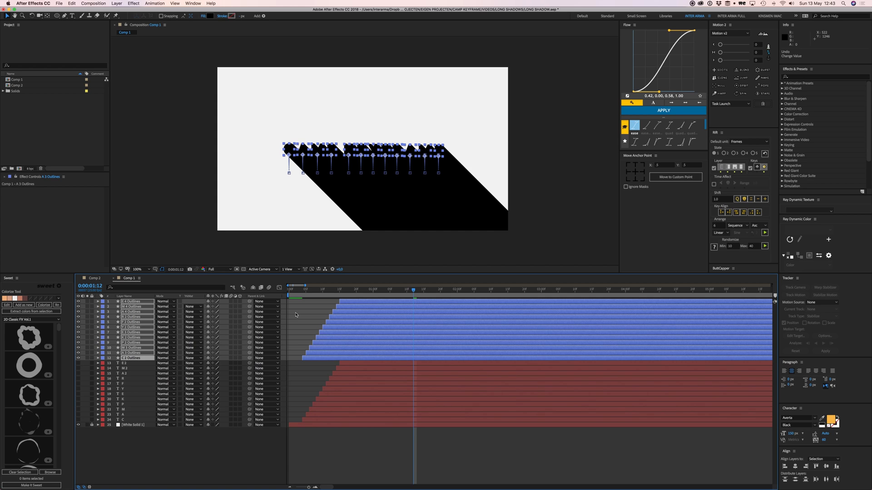
click(296, 315)
click(124, 364)
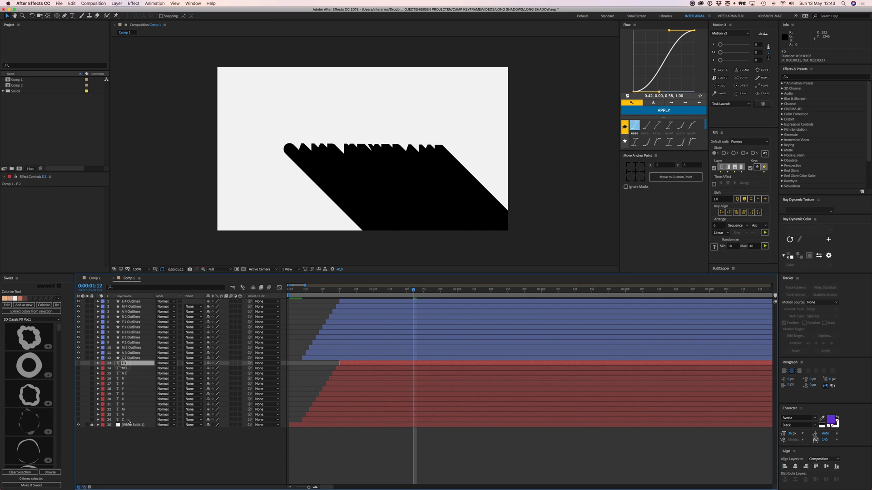
shift+click(129, 420)
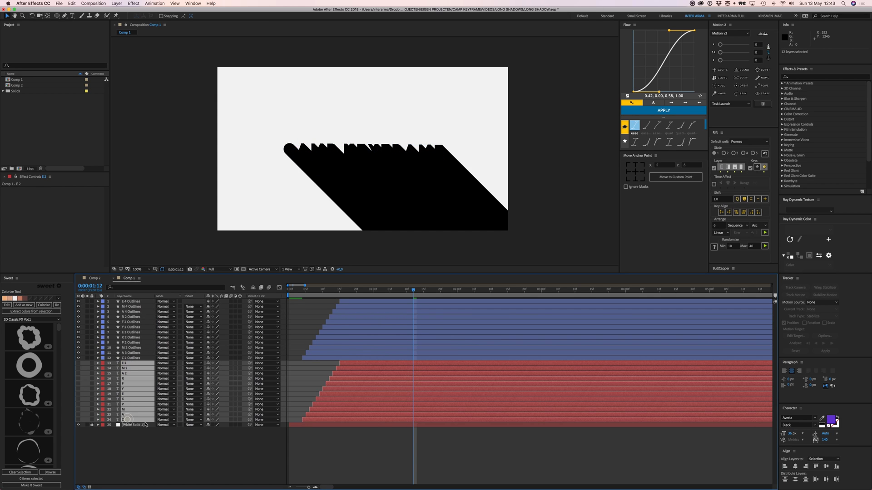
click(78, 364)
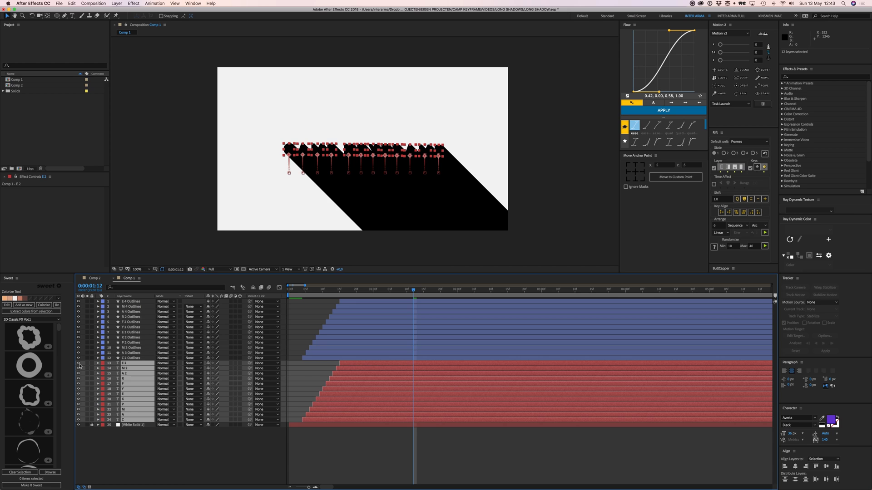
key(super+shift+bracketright)
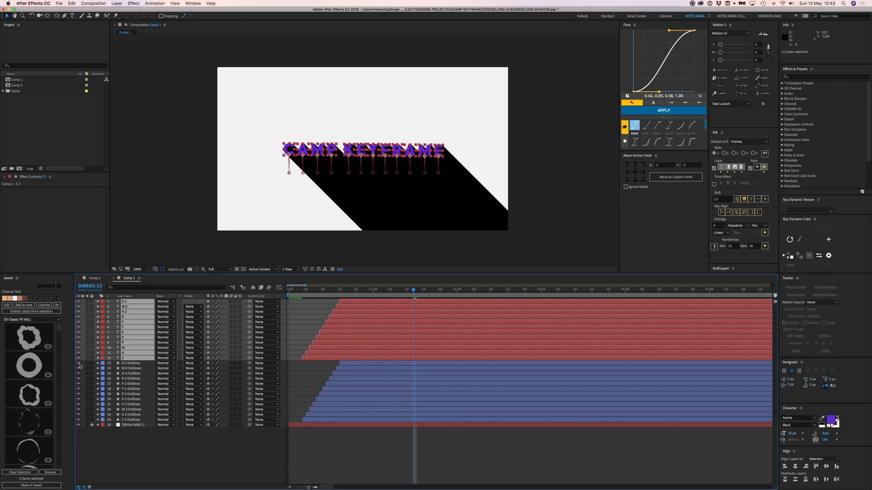
click(311, 310)
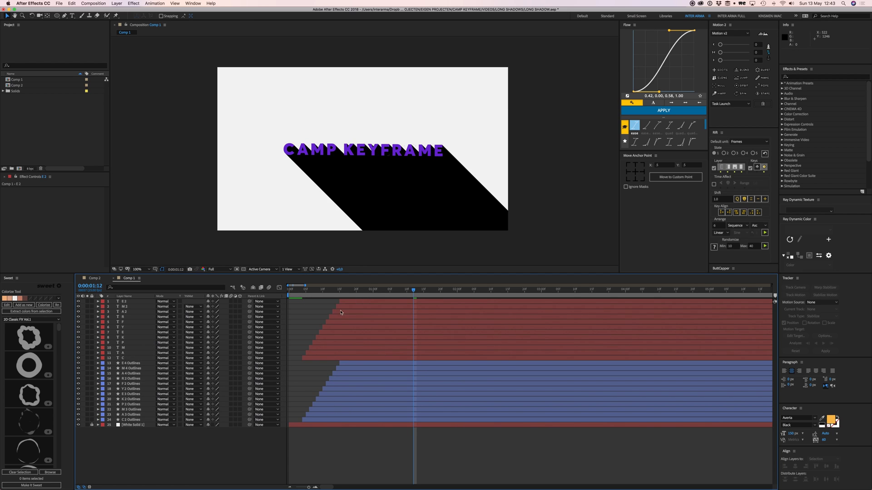
Step: Pre-compose the twelve outline layers, E 4 through C 2, as LONG SHADOW COMP
click(346, 364)
shift+click(327, 420)
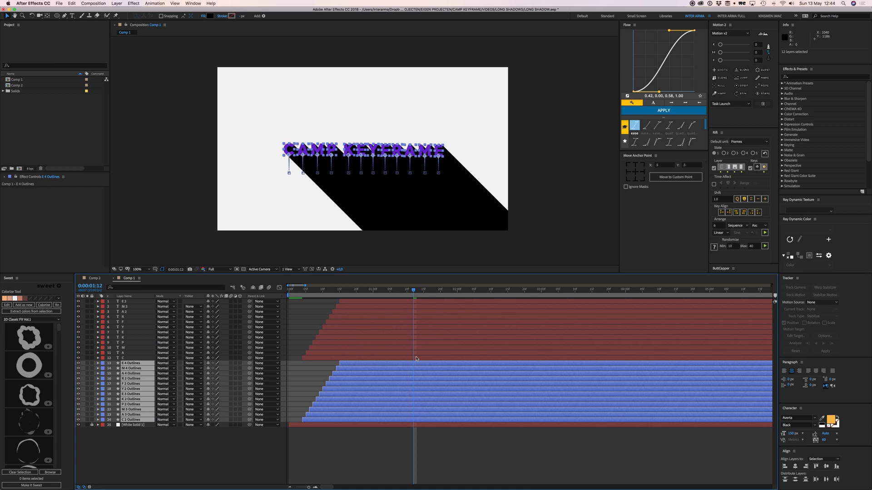
key(super+shift+c)
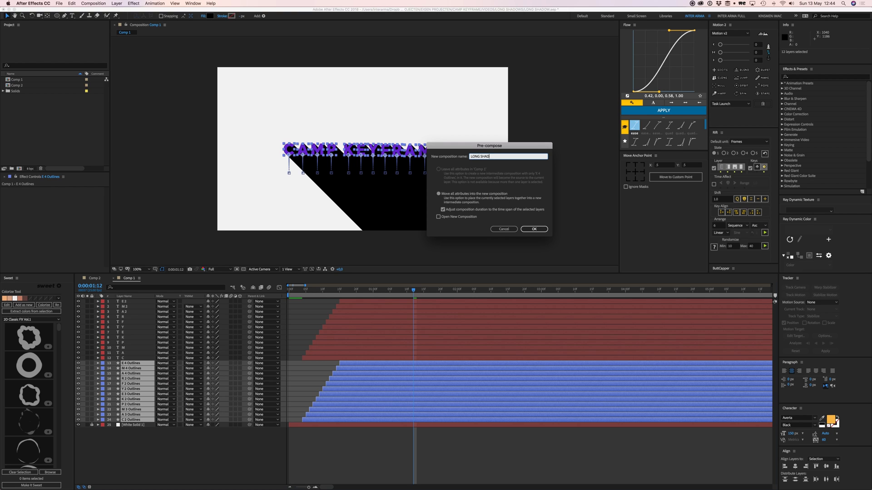
key(Return)
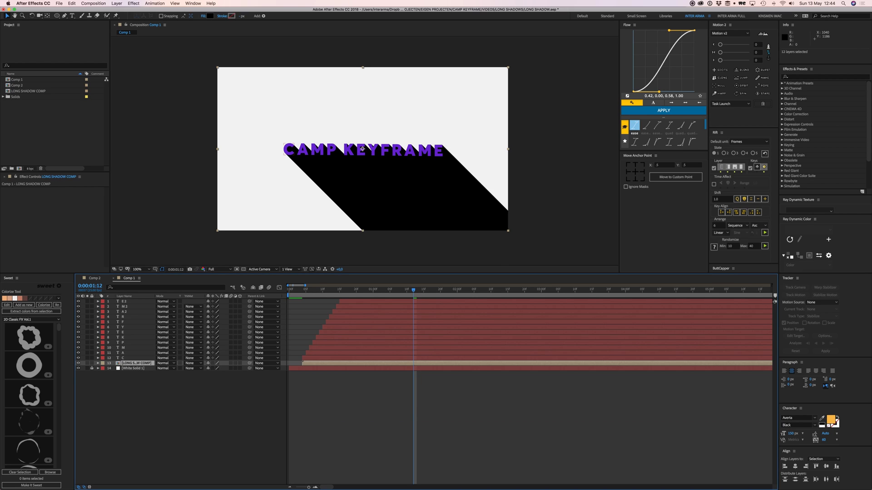
Step: Set the LONG SHADOW COMP layer's opacity to 20%
click(212, 363)
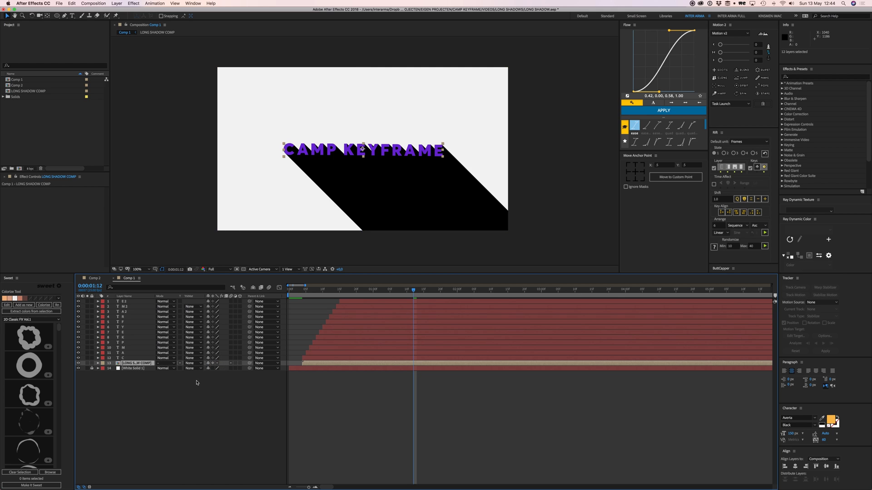
key(t)
key(Return)
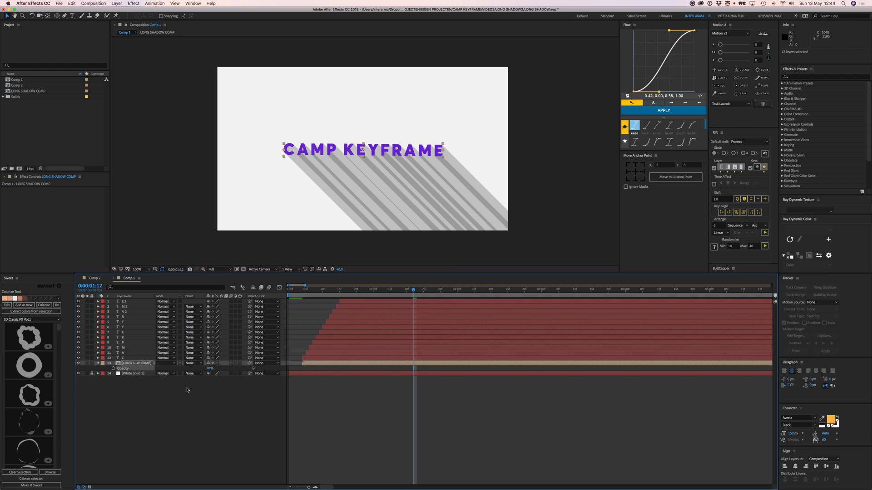
key(super+z)
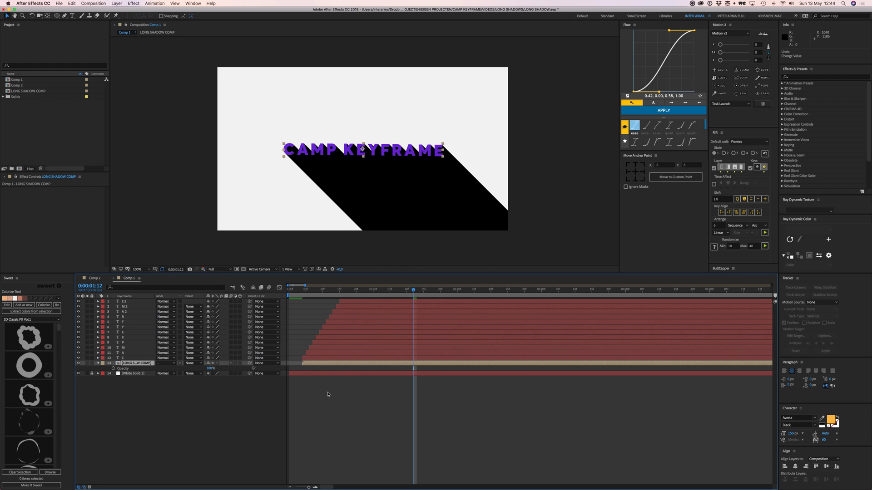
click(328, 394)
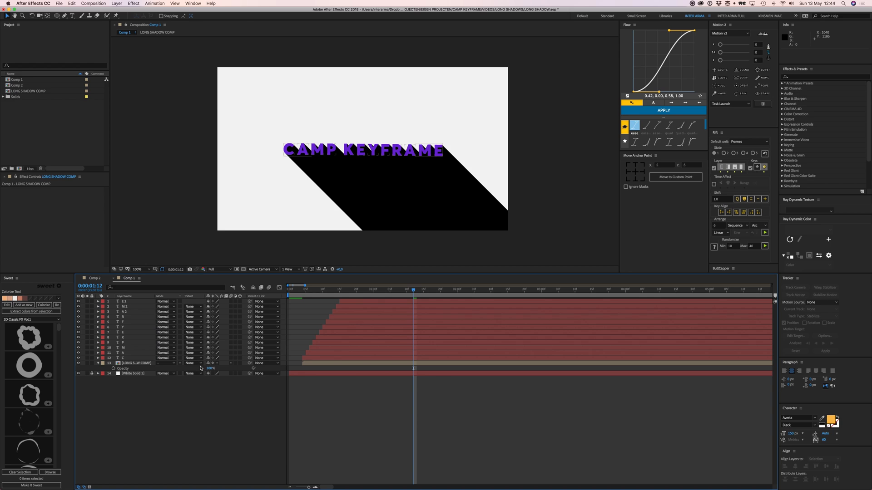
text(20)
key(Return)
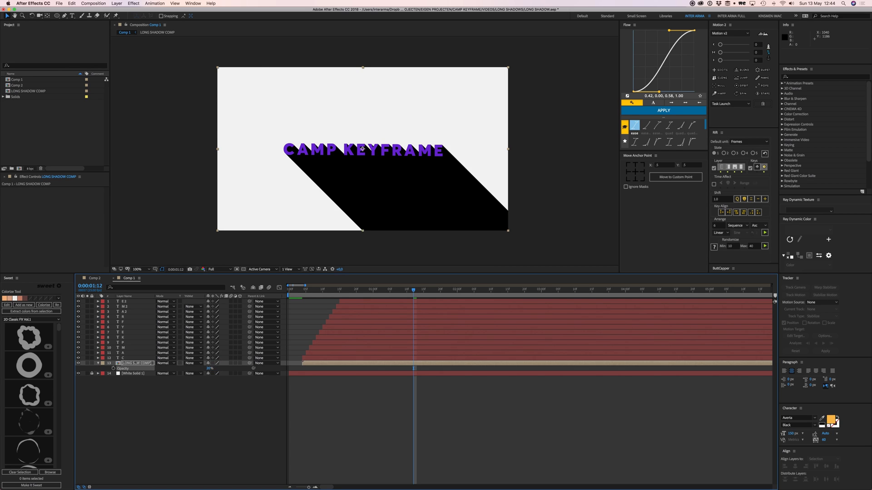
Step: Test Collapse Transformations on the shadow, leave it off, and return to 0:00:00:22
click(213, 363)
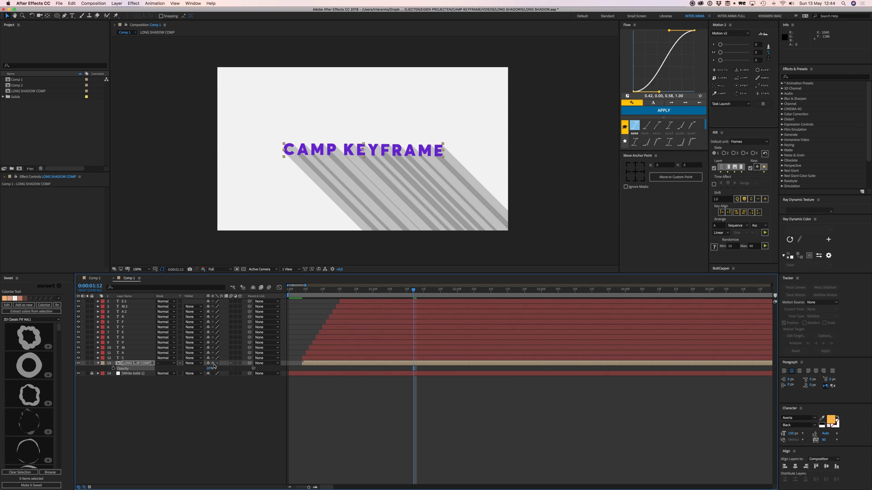
click(213, 363)
click(213, 363)
click(213, 364)
click(213, 363)
click(213, 363)
click(213, 363)
click(212, 363)
click(327, 377)
click(318, 364)
click(353, 399)
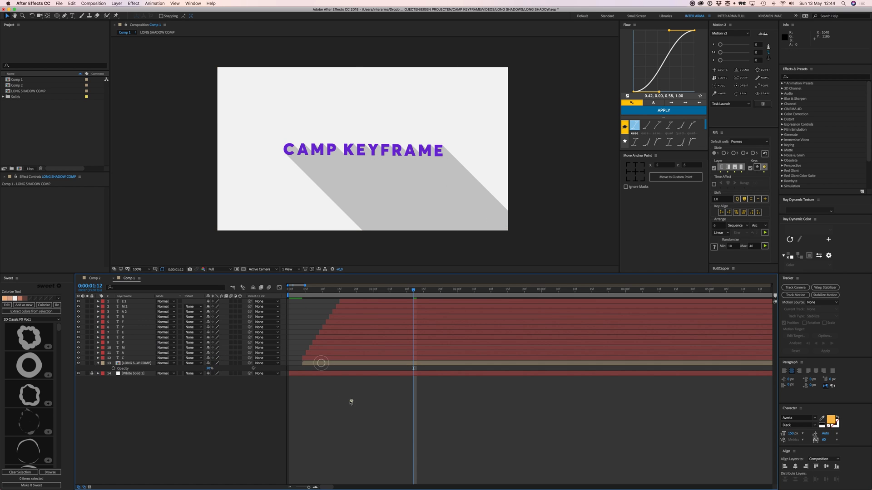
click(324, 363)
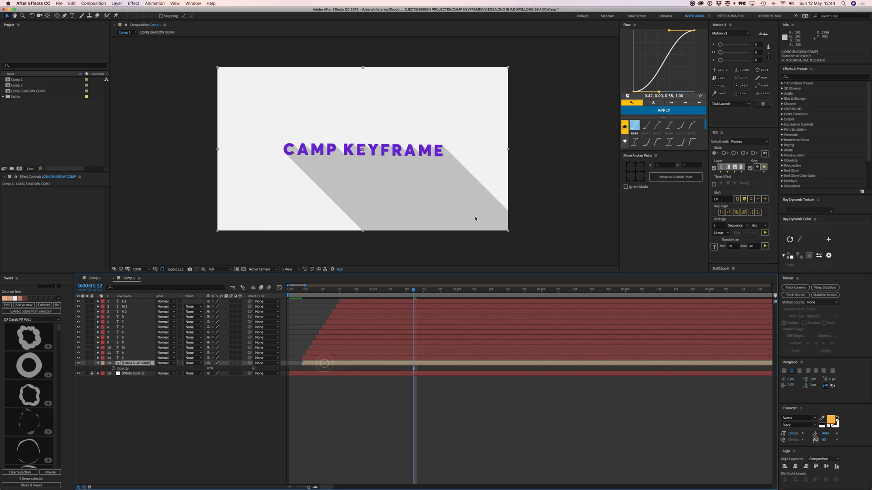
click(370, 452)
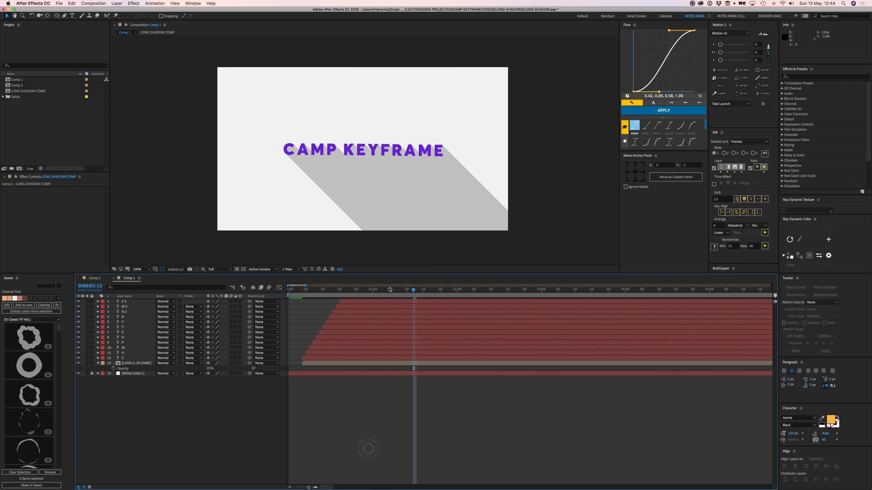
drag(385, 290, 292, 291)
key(space)
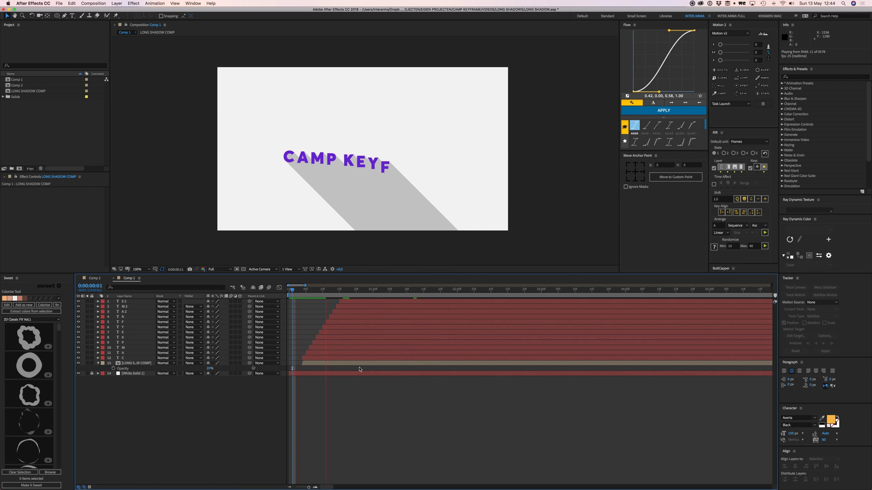
key(space)
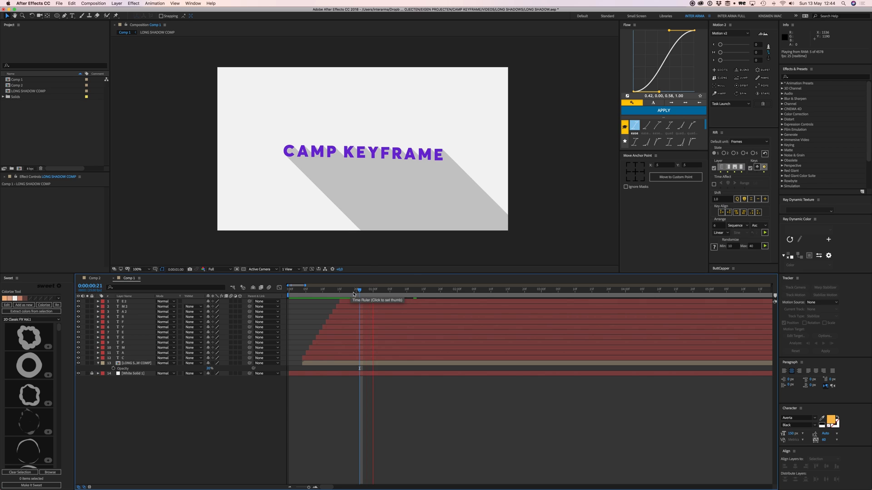
click(289, 292)
key(space)
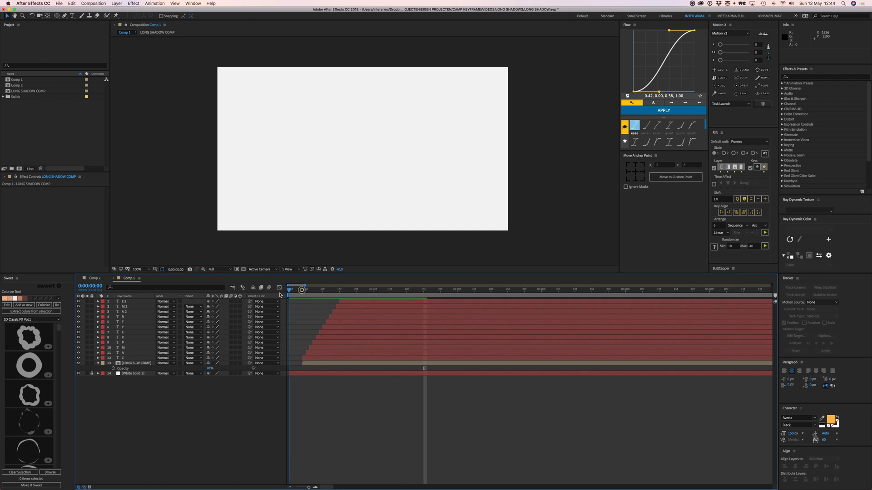
Step: Pre-compose the twelve purple letter layers into a precomp named PURPLE TEXT
click(313, 359)
shift+click(352, 303)
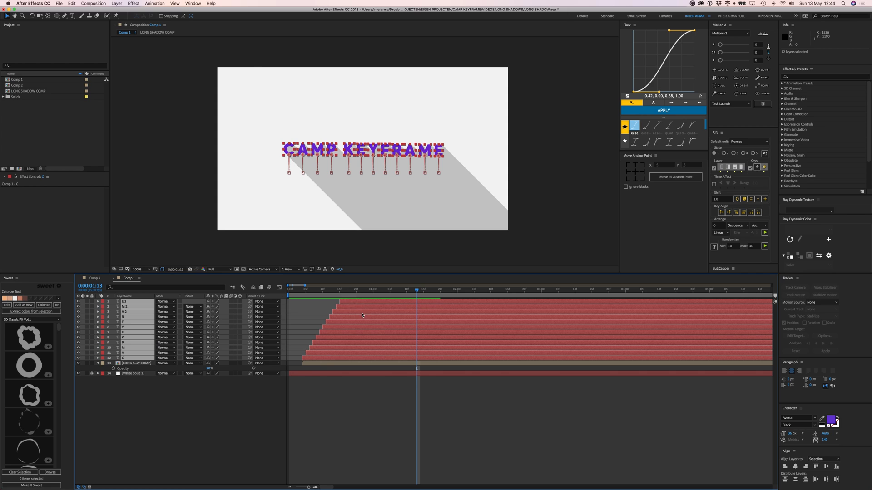
key(super+shift+c)
text(PURPLE TEXT)
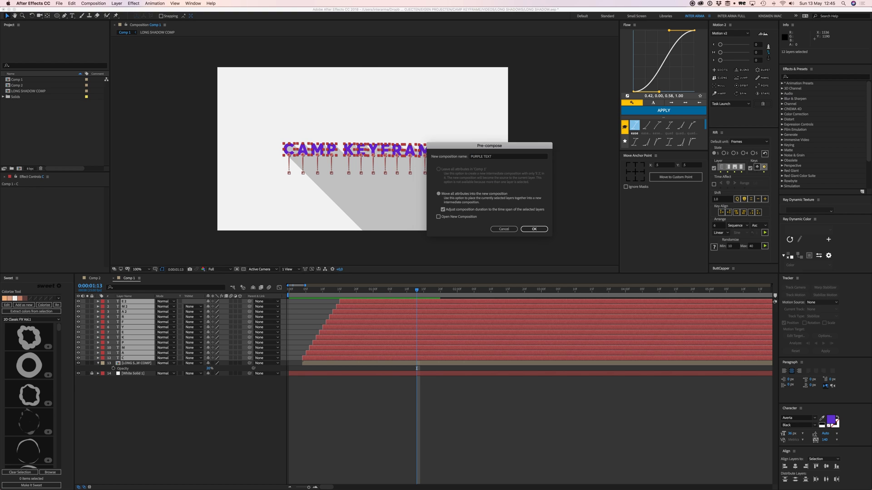
key(Return)
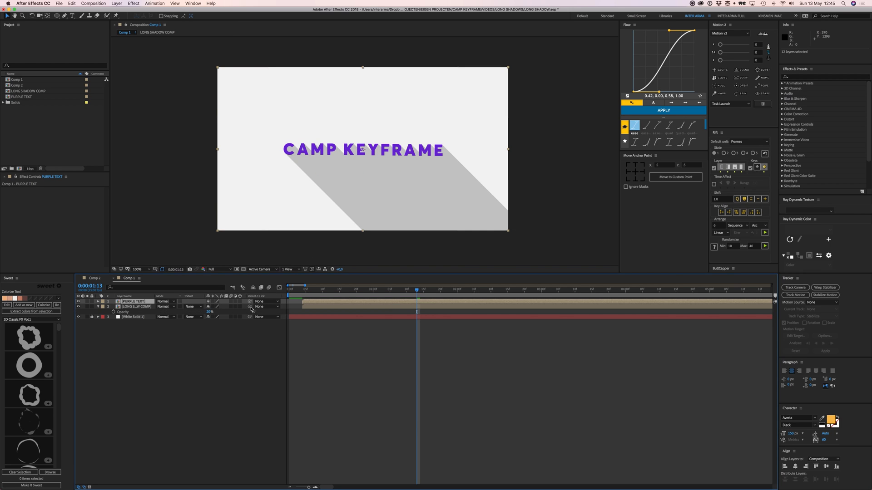
Step: Parent LONG SHADOW COMP to PURPLE TEXT and test-move the text to confirm the shadow follows
drag(251, 309, 136, 303)
click(350, 330)
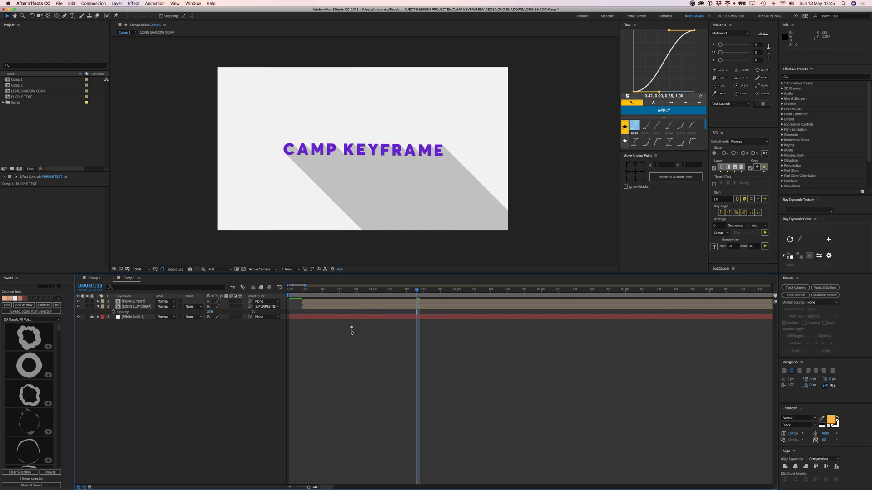
click(350, 301)
drag(371, 146, 358, 132)
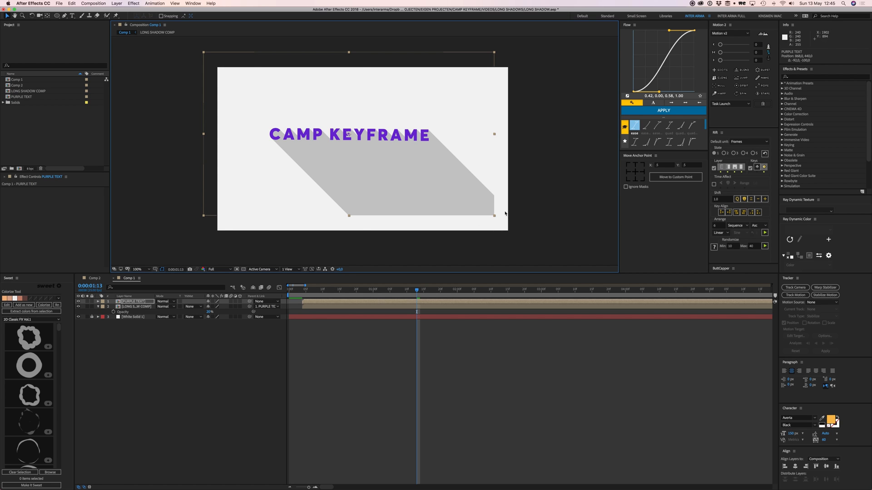
key(ctrl+z)
click(363, 357)
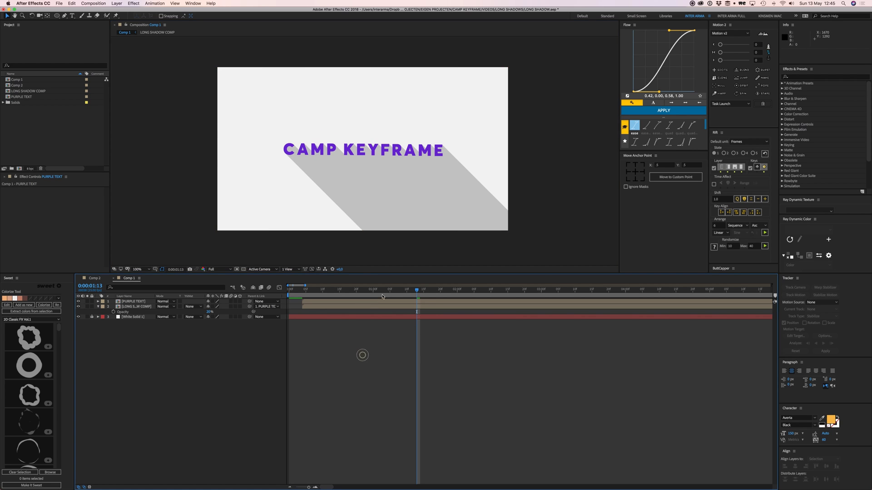
click(362, 301)
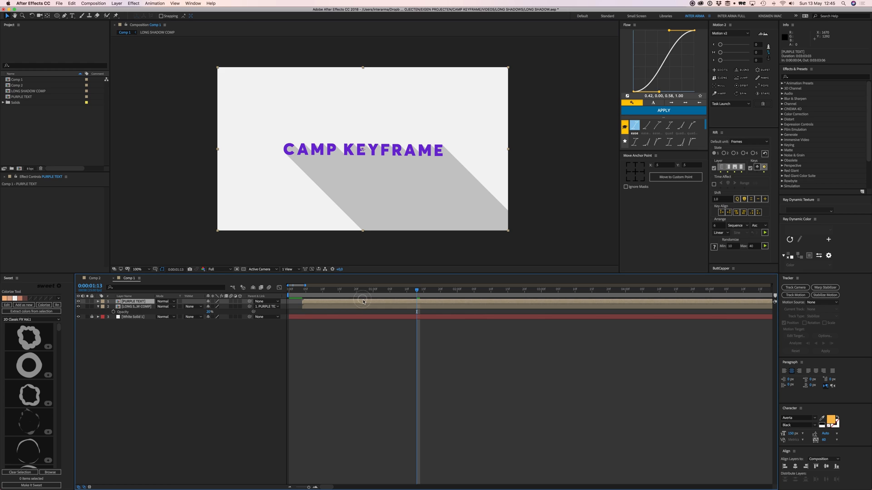
click(339, 307)
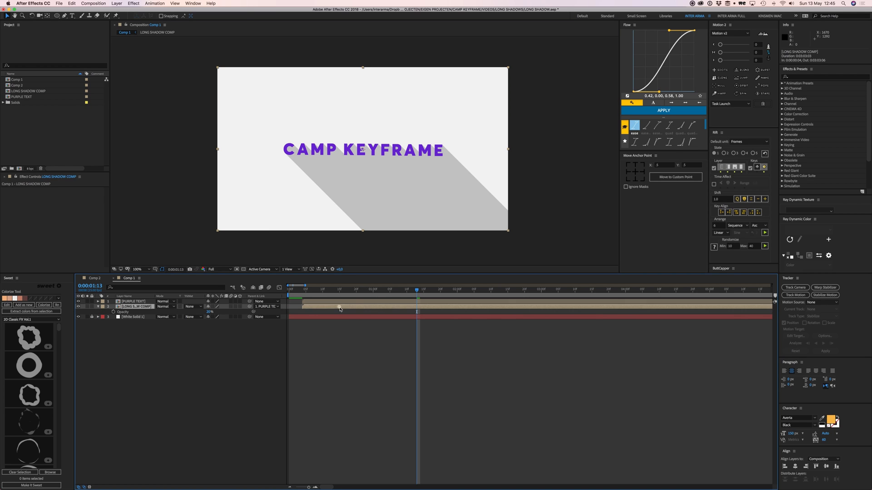
Step: Draw a closed four-point Pen mask around the long shadow on LONG SHADOW COMP
click(64, 16)
click(305, 218)
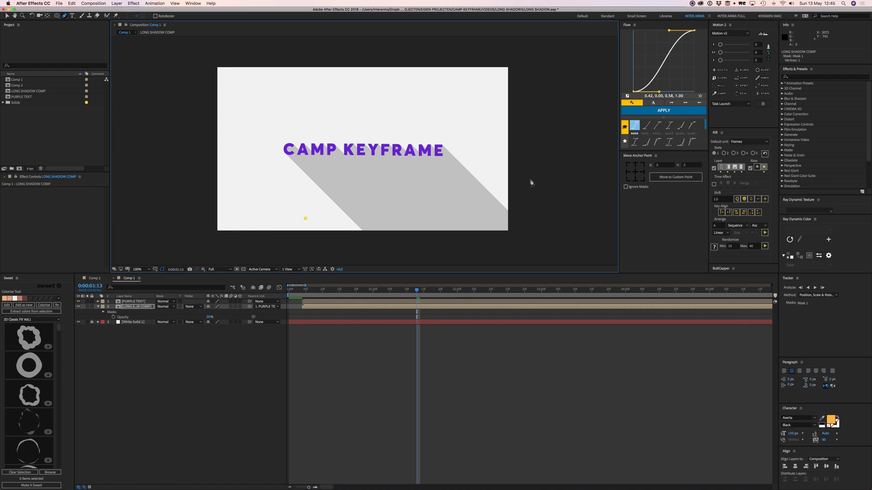
drag(519, 185, 579, 172)
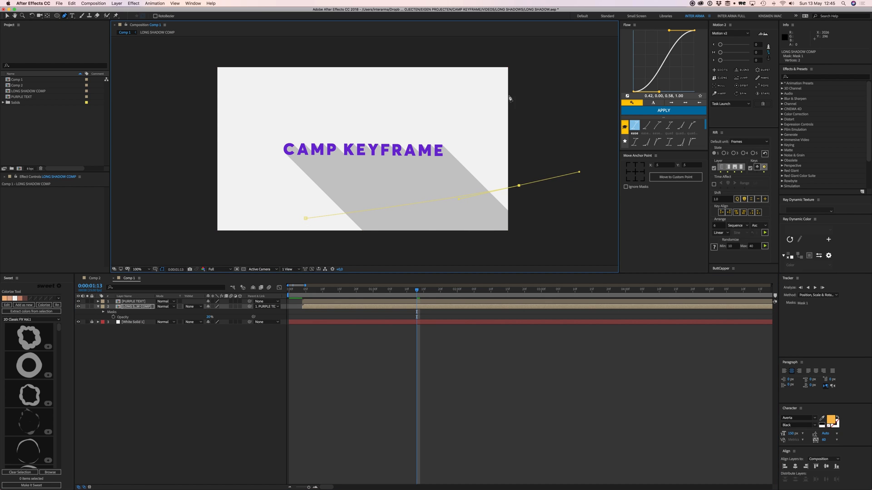
click(474, 79)
click(223, 95)
click(305, 218)
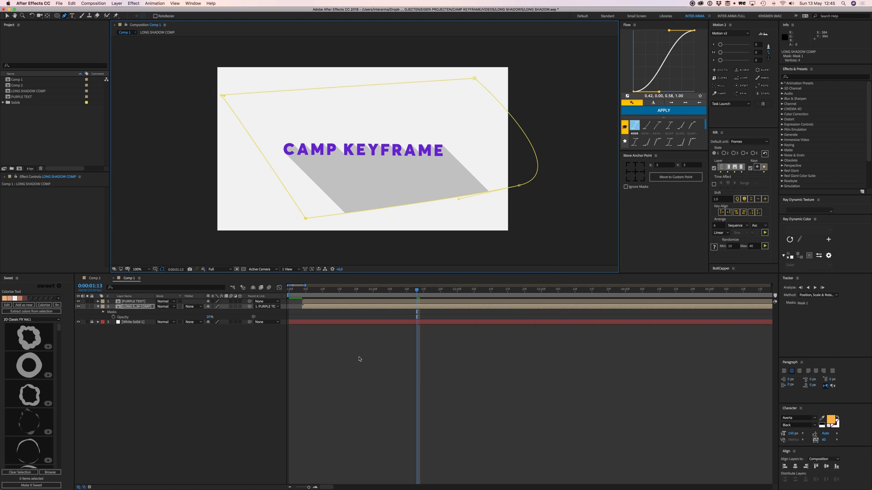
Step: Increase the Mask Feather heavily so the shadow softly fades out
click(386, 370)
click(319, 306)
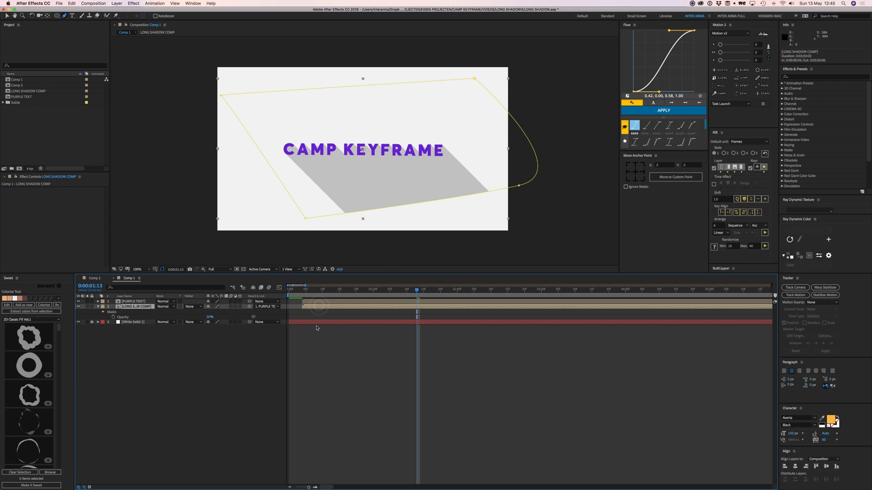
key(f)
drag(227, 316, 324, 318)
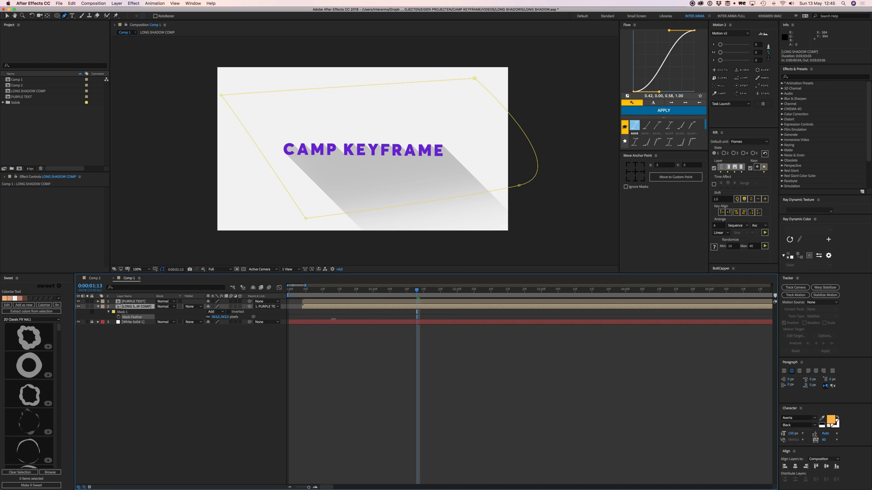
Step: Reshape the mask by moving the lower-left and right points up and left to refine the fade
click(306, 218)
key(v)
drag(306, 217, 288, 197)
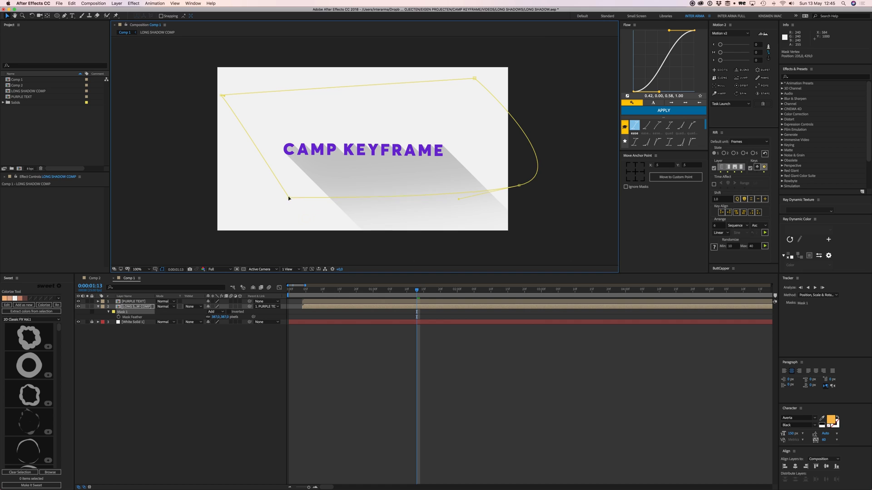
key(comma)
key(period)
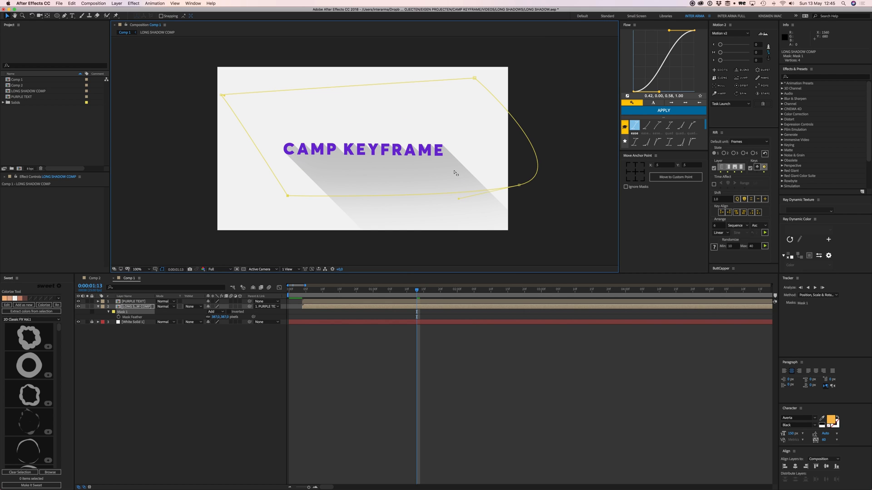
click(519, 185)
drag(520, 185, 510, 159)
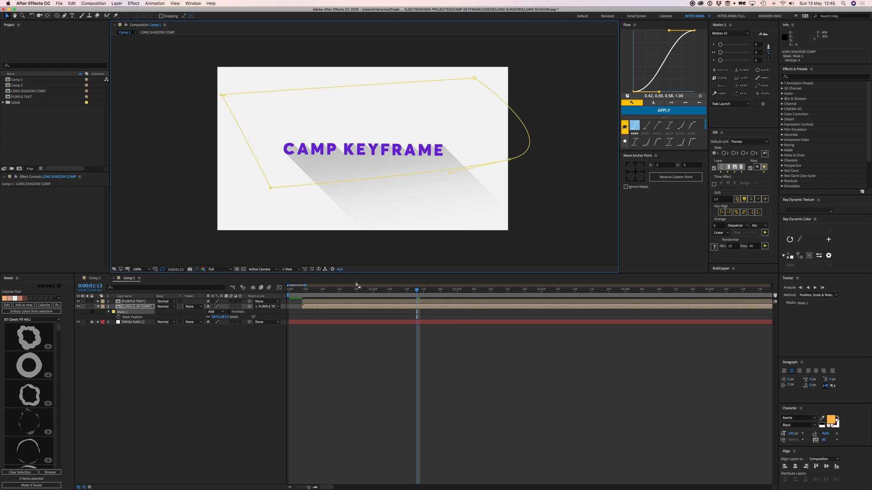
click(376, 354)
drag(525, 161, 535, 168)
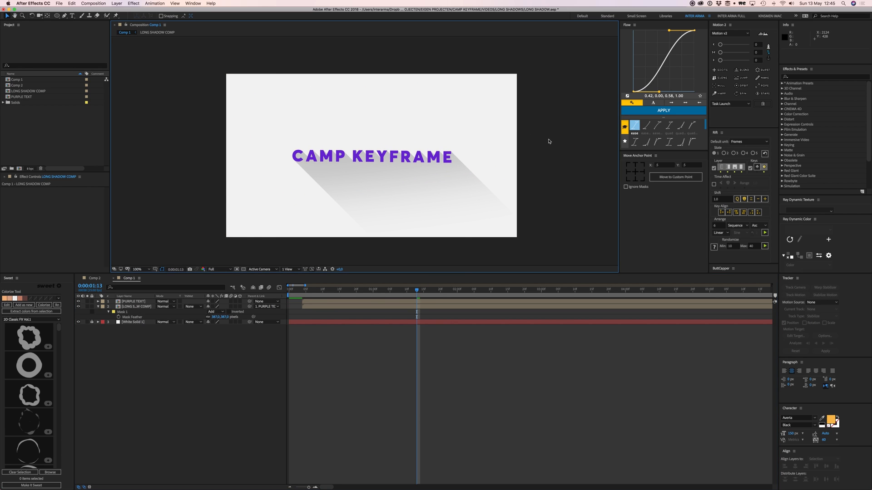
scroll(468, 184, down, 1)
scroll(468, 184, left, 1)
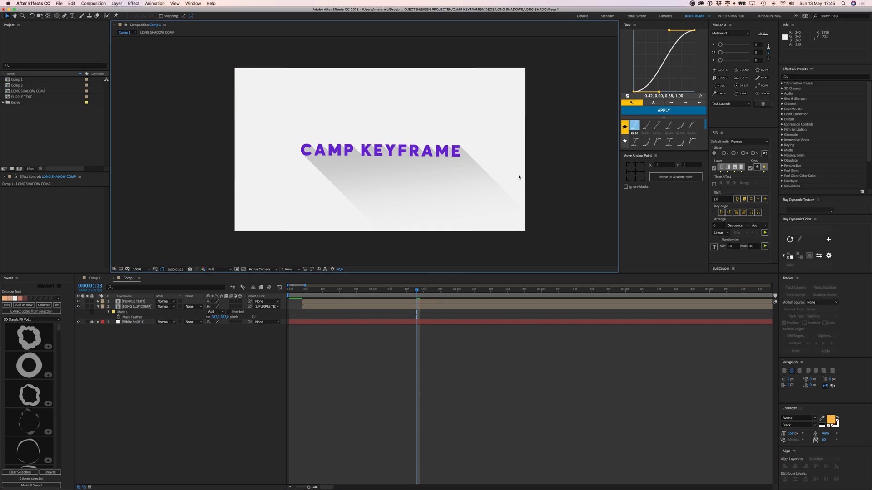
scroll(395, 191, right, 2)
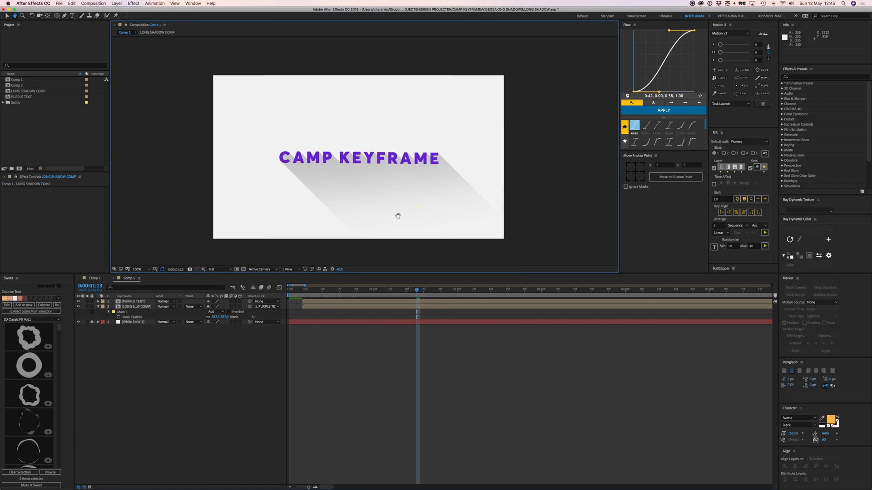